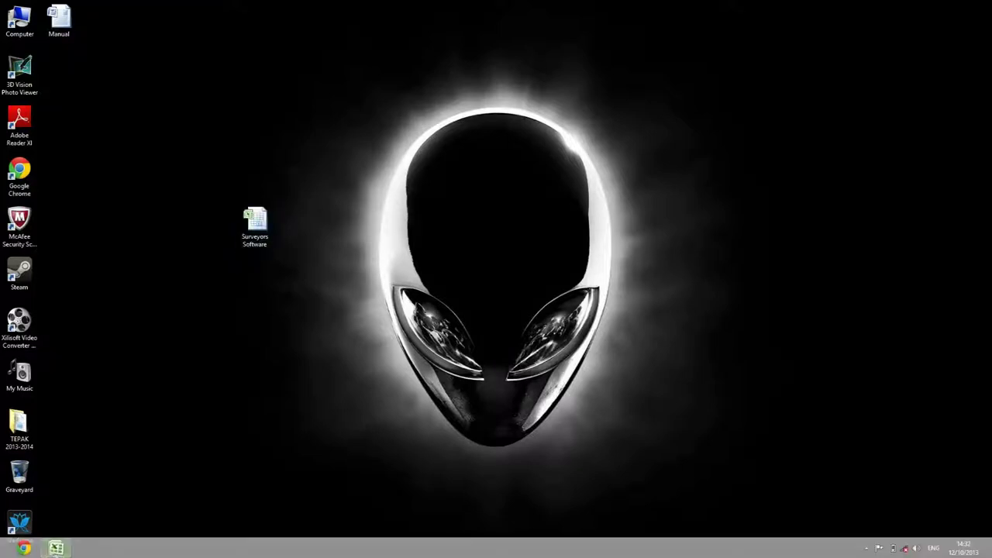
Step: Restore the Surveyors Software workbook from the Excel taskbar icon, showing the Routing sheet
{"action": "left_click", "coordinate": [54, 549]}
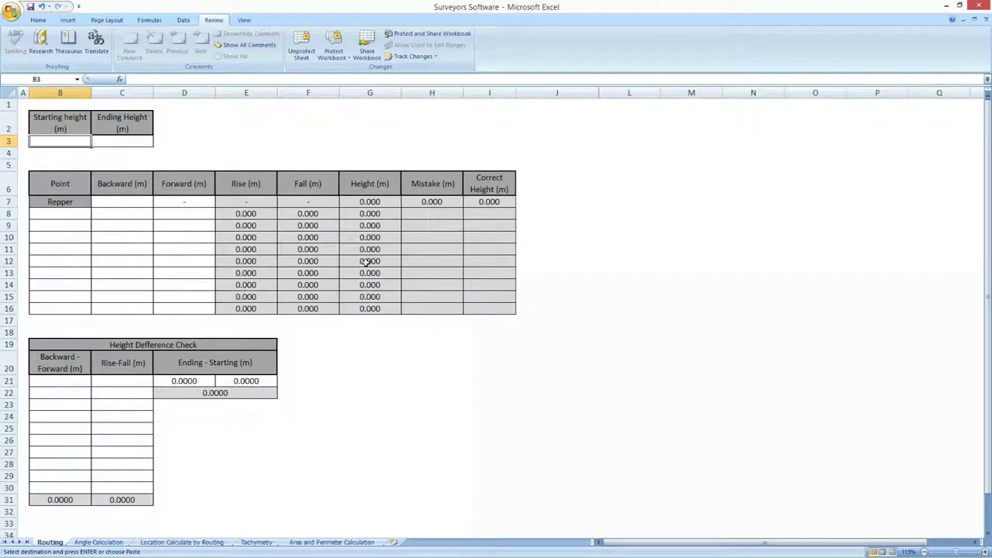
{"action": "left_click", "coordinate": [68, 152]}
{"action": "left_click", "coordinate": [115, 152]}
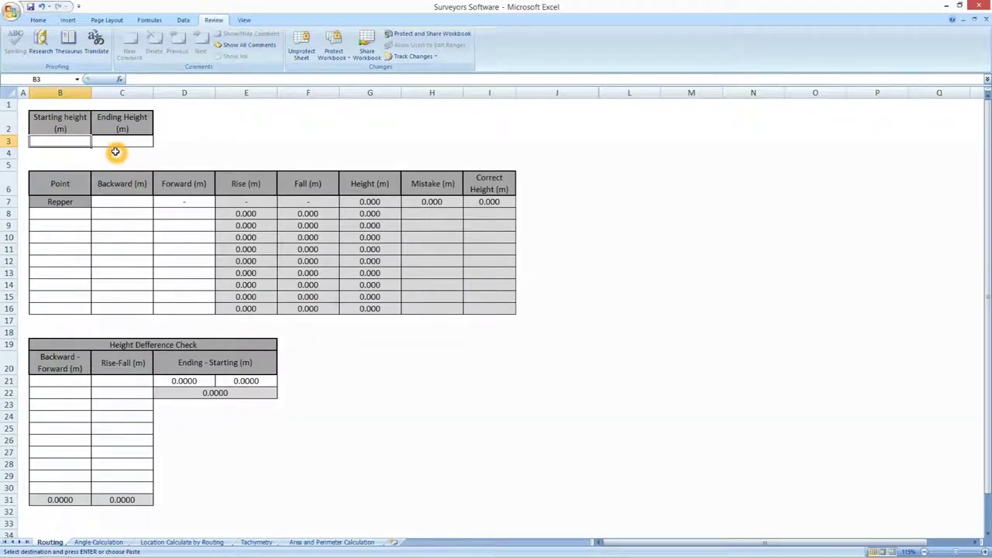
{"action": "left_click", "coordinate": [80, 213]}
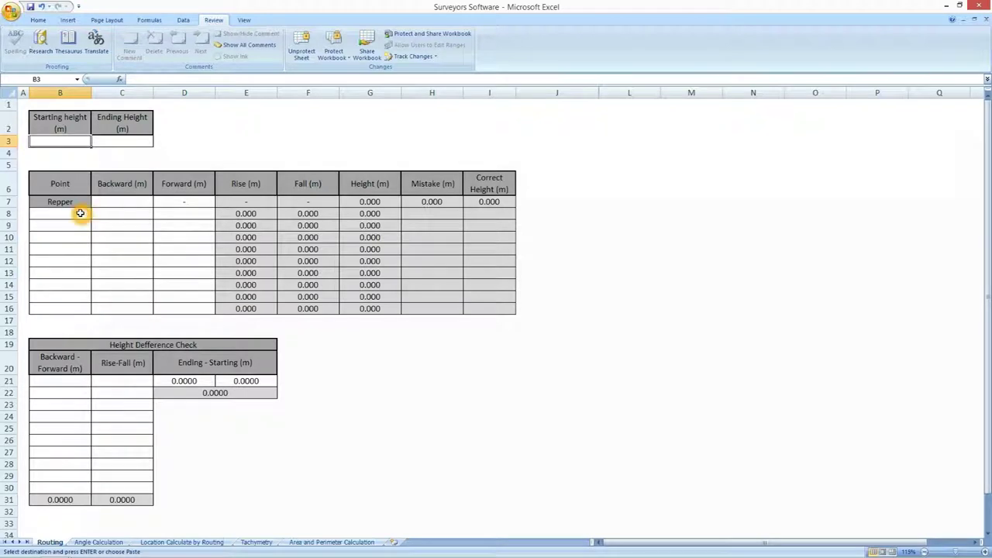
{"action": "left_click", "coordinate": [144, 202]}
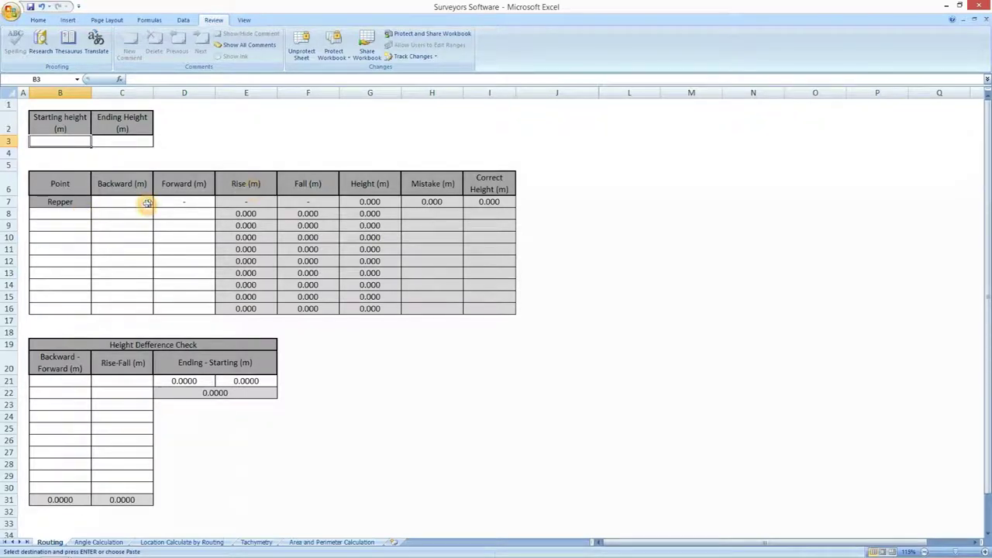
{"action": "left_click", "coordinate": [186, 203]}
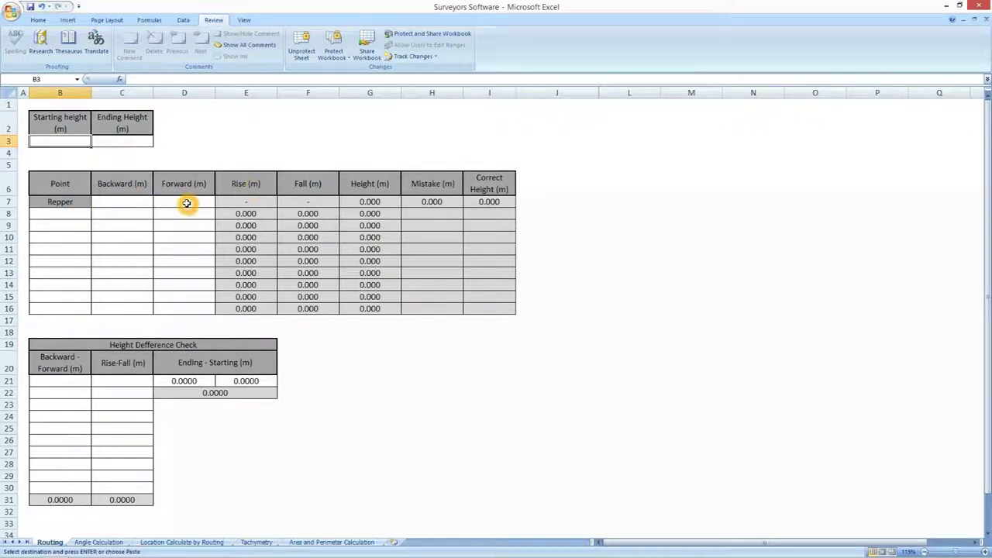
{"action": "left_click", "coordinate": [254, 209]}
{"action": "left_click", "coordinate": [318, 205]}
{"action": "left_click", "coordinate": [380, 203]}
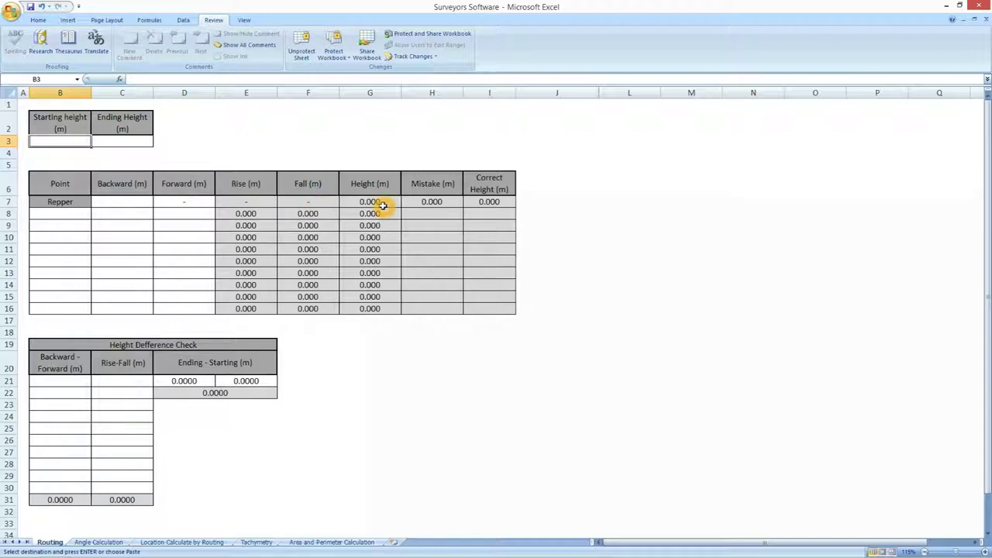
{"action": "left_click", "coordinate": [426, 203]}
{"action": "left_click", "coordinate": [481, 208]}
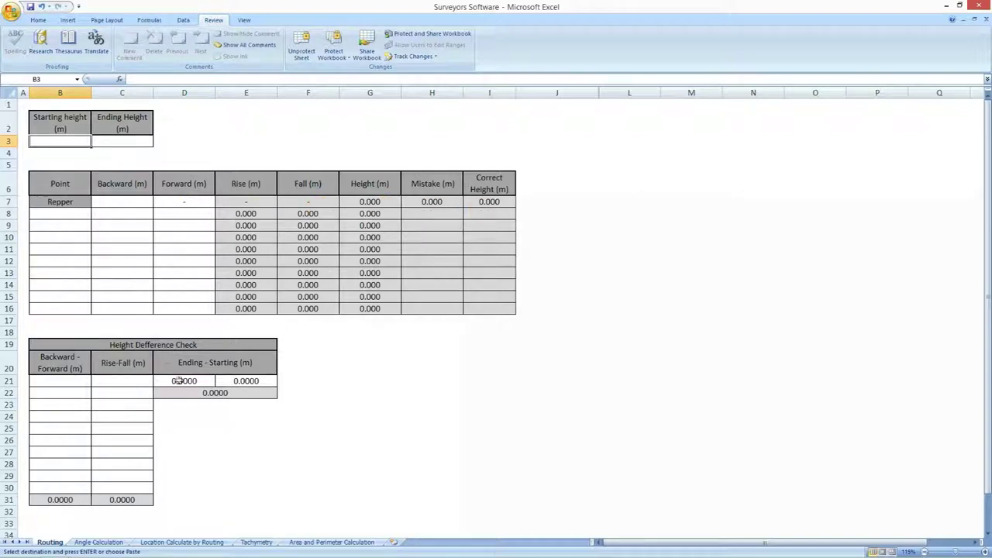
{"action": "left_click", "coordinate": [166, 362]}
Step: Paste the heights 49.873 and 48.710 into B3:C3 and enter point 1 with readings 2.191 and 1.496
{"action": "left_click", "coordinate": [65, 139]}
{"action": "type", "text": "49.873\t48.710"}
{"action": "left_click", "coordinate": [166, 248]}
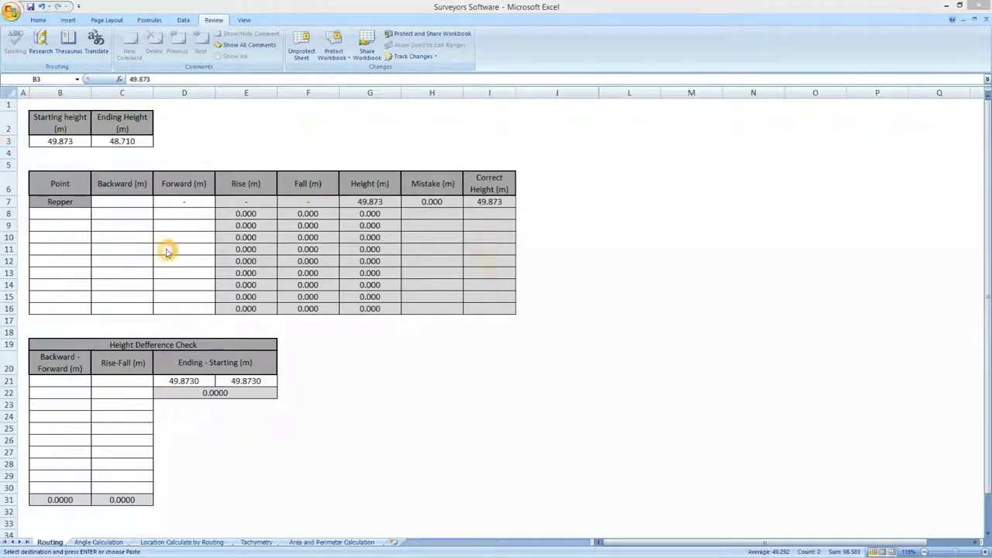
{"action": "left_click", "coordinate": [62, 212]}
{"action": "type", "text": "1"}
{"action": "left_click", "coordinate": [144, 203]}
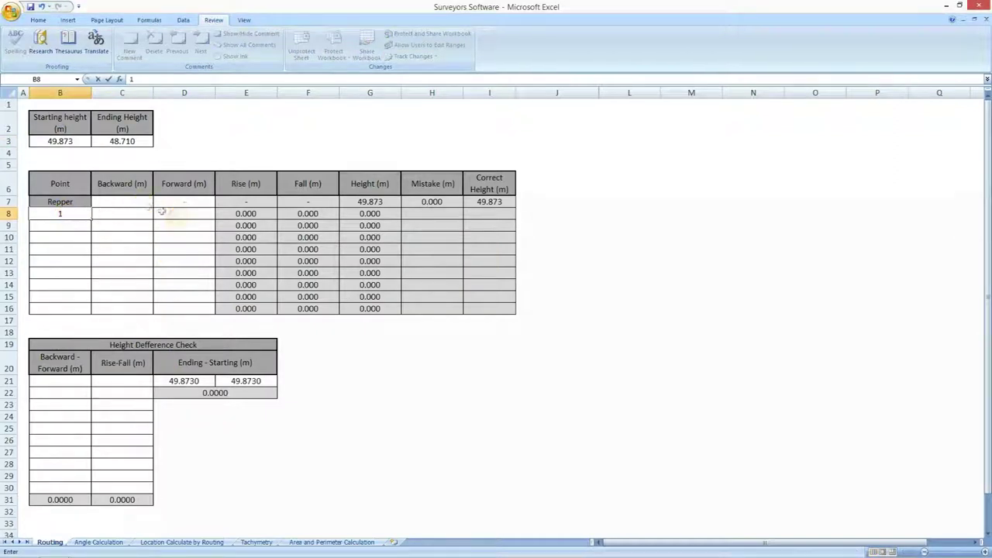
{"action": "left_click", "coordinate": [131, 201]}
{"action": "type", "text": "2.191"}
{"action": "left_click", "coordinate": [194, 215]}
{"action": "type", "text": "1.496"}
Step: Enter points 2 and 3 with backward/forward readings 3.019/2.811 and 1.752/3.824
{"action": "left_click", "coordinate": [75, 224]}
{"action": "type", "text": "2"}
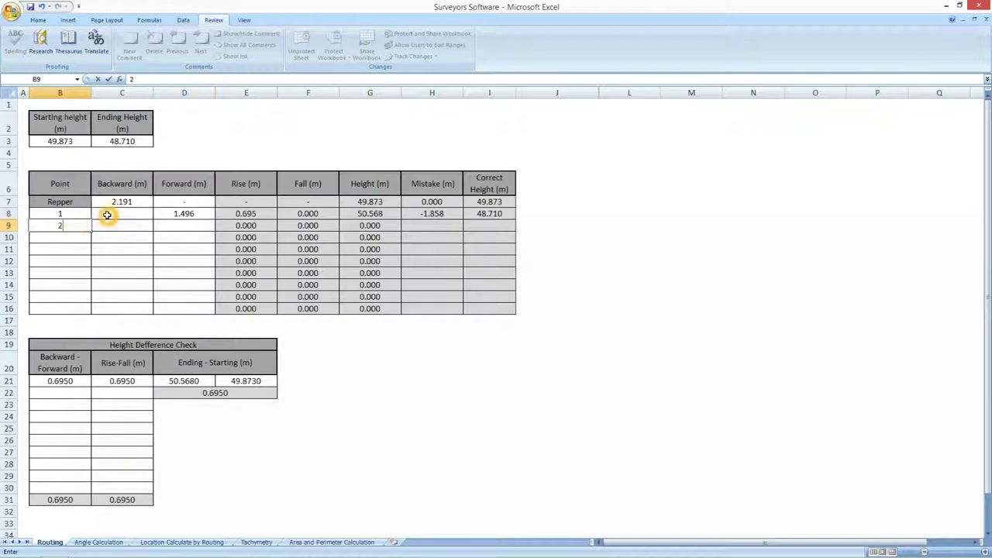
{"action": "left_click", "coordinate": [109, 216]}
{"action": "type", "text": "3.019"}
{"action": "left_click", "coordinate": [165, 223]}
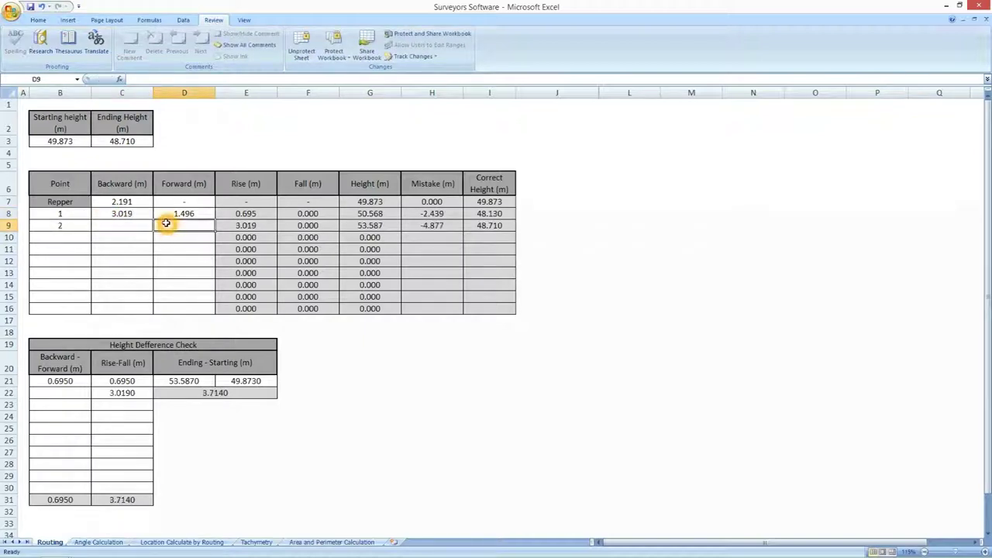
{"action": "type", "text": "2.811"}
{"action": "left_click", "coordinate": [80, 237]}
{"action": "type", "text": "3"}
{"action": "left_click", "coordinate": [124, 226]}
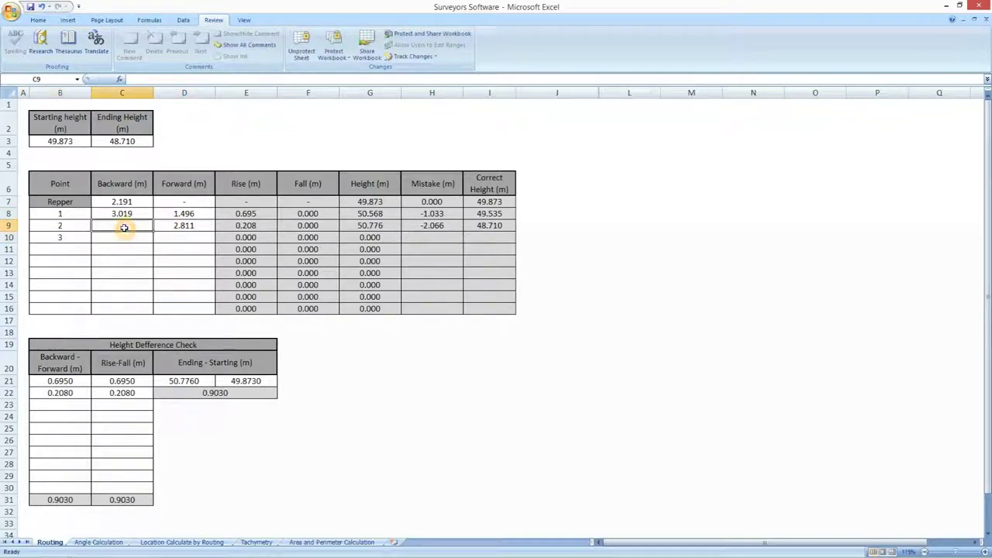
{"action": "type", "text": "1.752"}
{"action": "left_click", "coordinate": [174, 238]}
{"action": "type", "text": "3.824"}
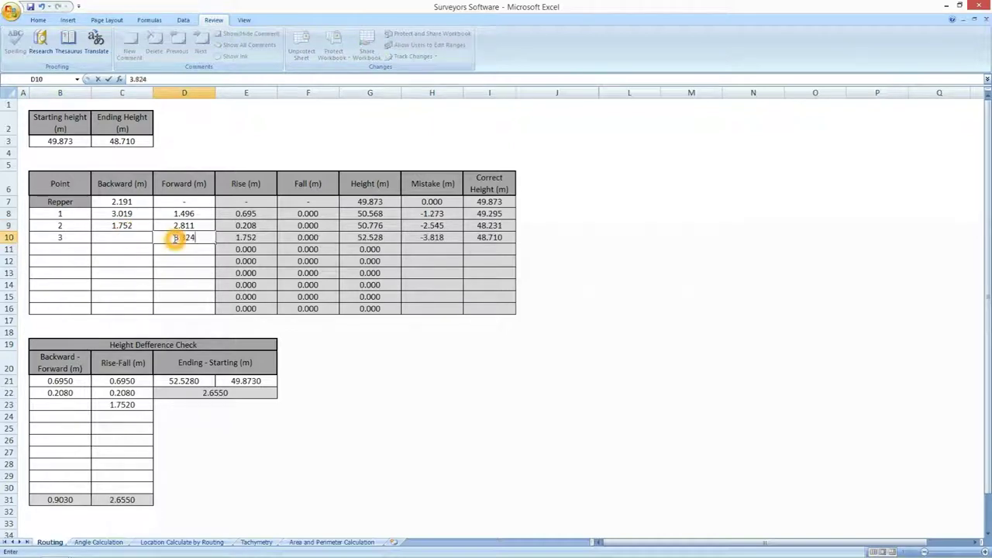
{"action": "key", "text": "Return"}
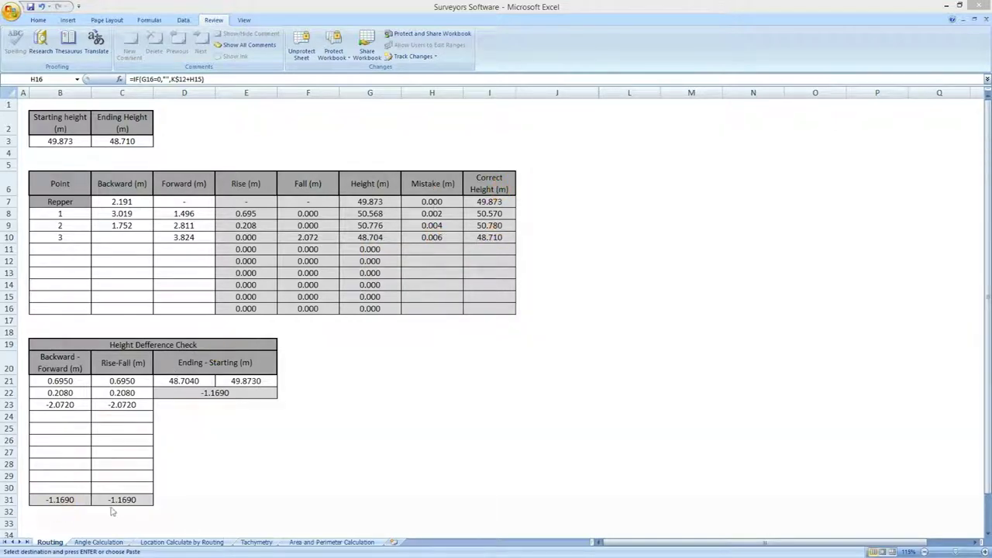
{"action": "left_click", "coordinate": [203, 405]}
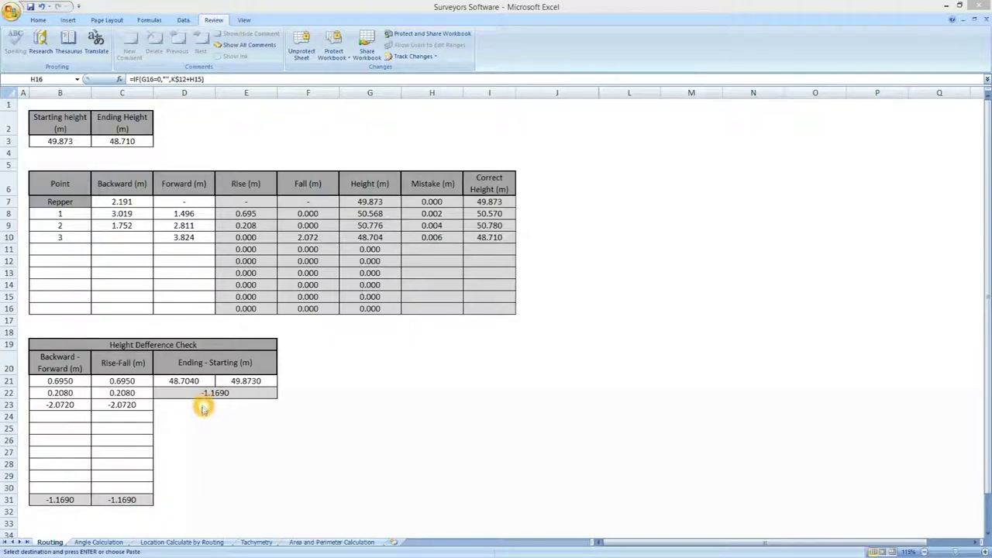
Step: Go to the Angle Calculation sheet and begin stop A's first period at D3
{"action": "left_click", "coordinate": [497, 288]}
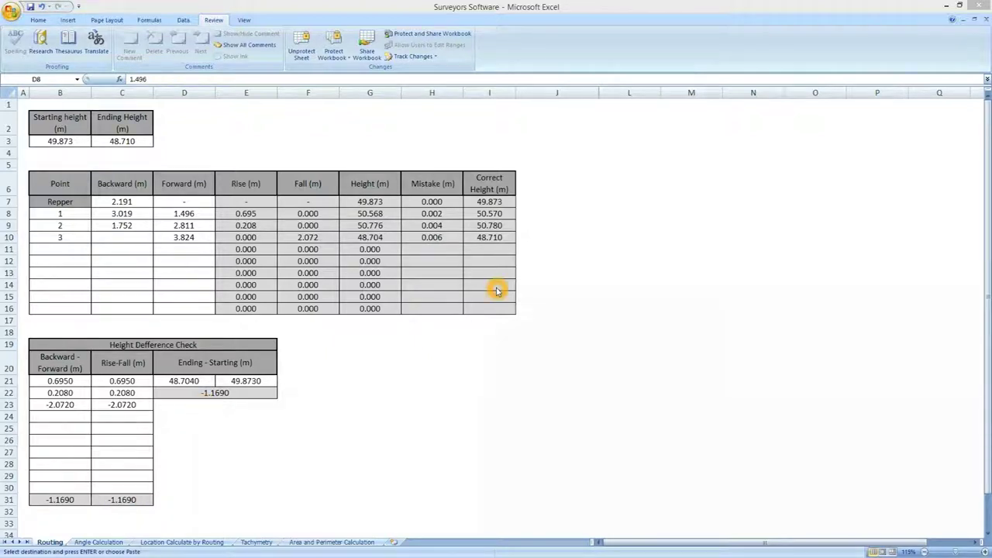
{"action": "left_click", "coordinate": [98, 543]}
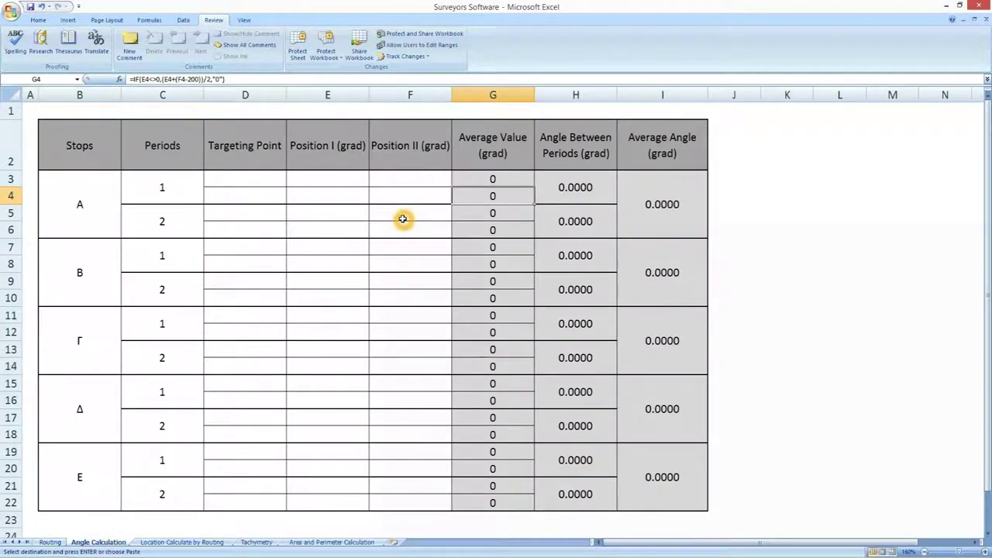
{"action": "left_click", "coordinate": [549, 203]}
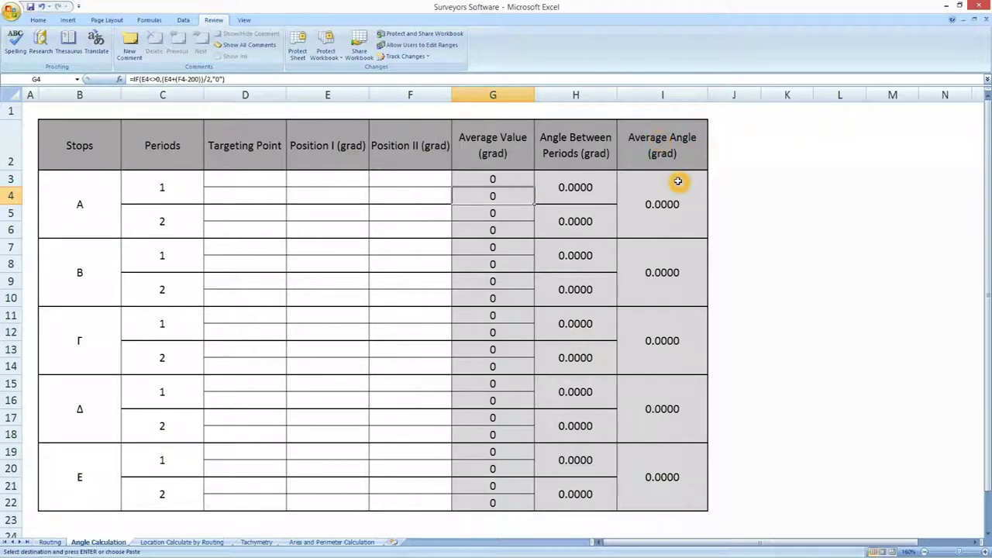
{"action": "left_click", "coordinate": [220, 177]}
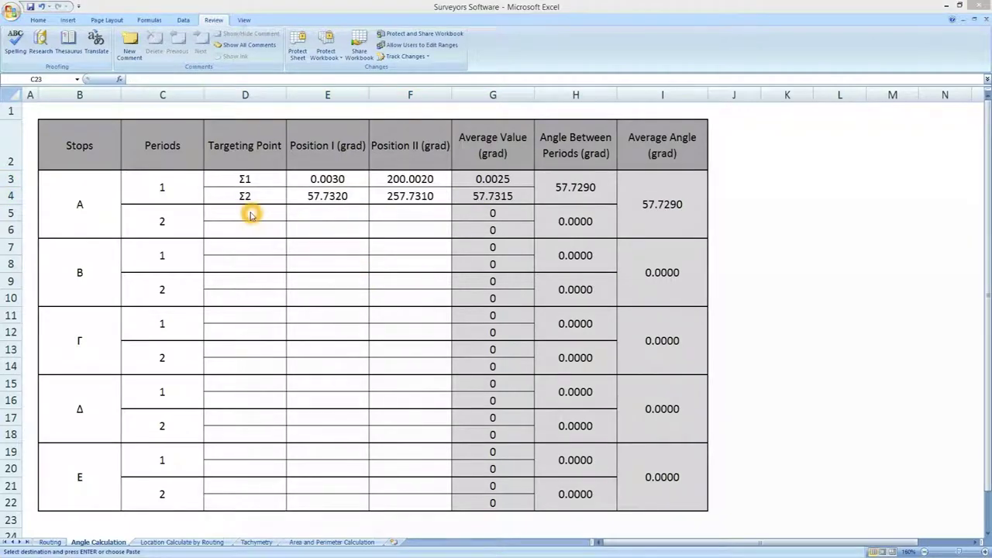
Step: Paste stop A's second-period readings into D5:F6, giving a 57.7293 grad average
{"action": "left_click", "coordinate": [250, 216]}
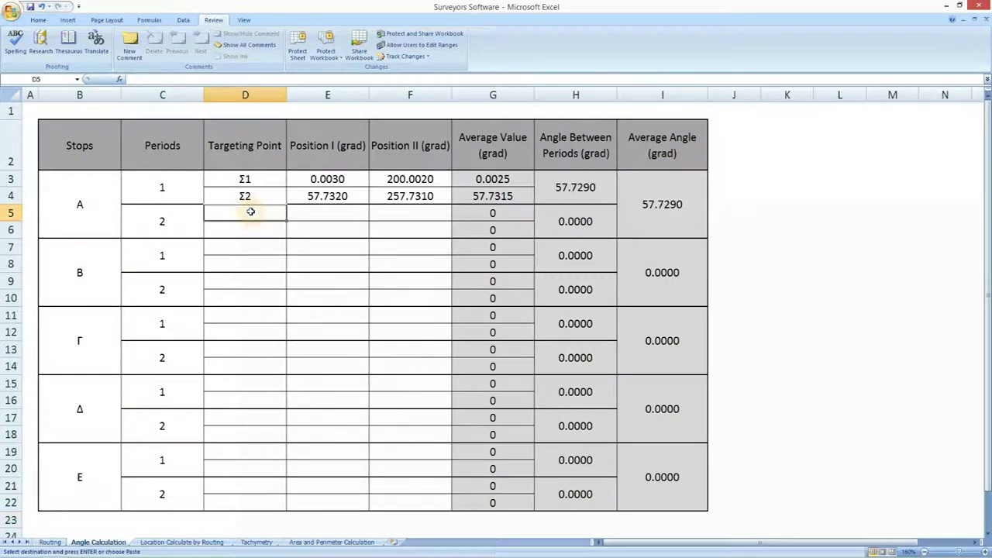
{"action": "type", "text": "Σ1\t100.0040\t300.0050 Σ2\t157.7340\t357.7340"}
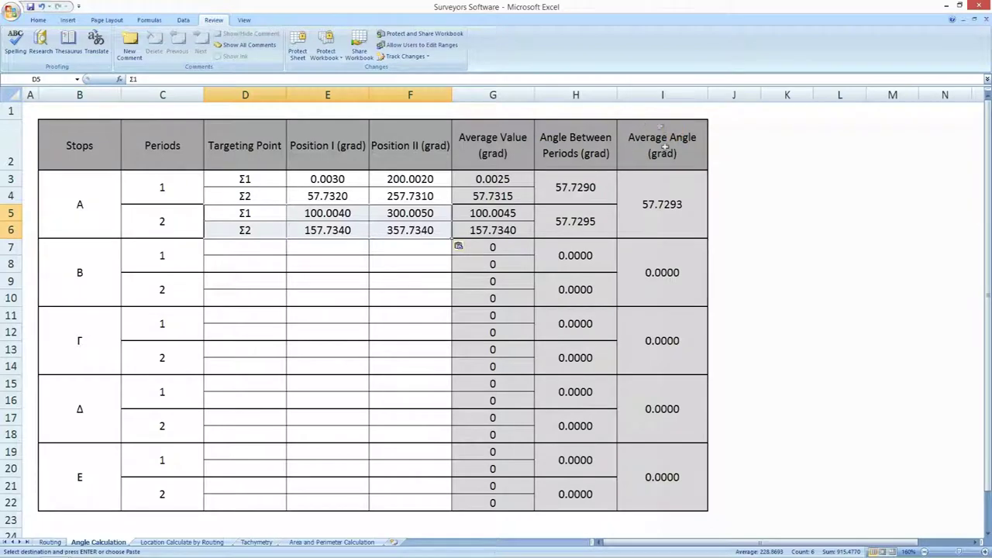
{"action": "left_click", "coordinate": [665, 208]}
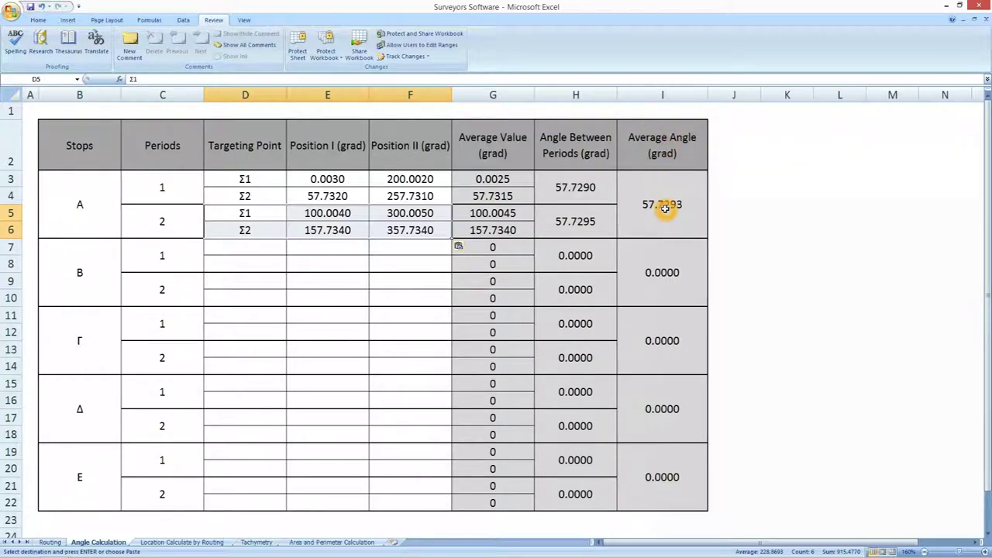
{"action": "left_click", "coordinate": [470, 298]}
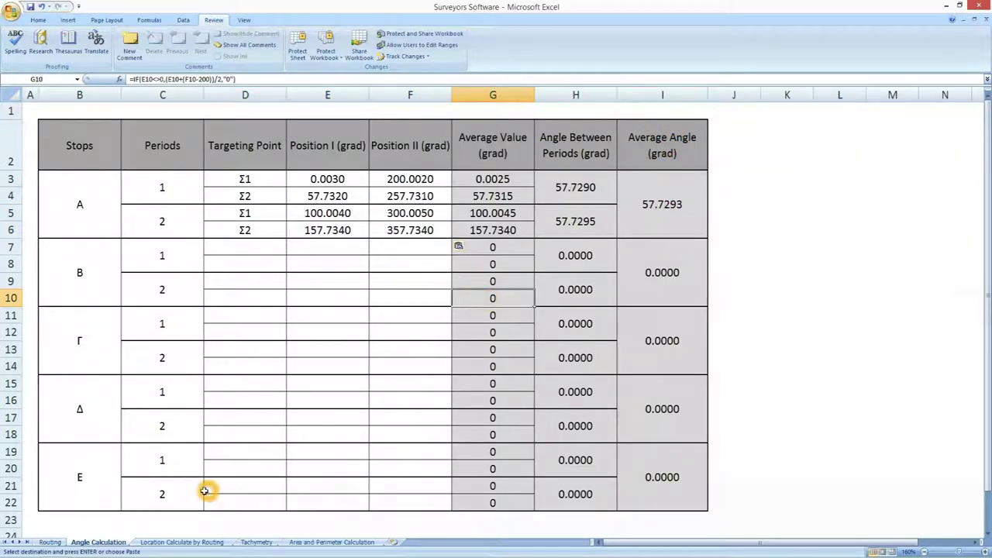
{"action": "left_click", "coordinate": [190, 542]}
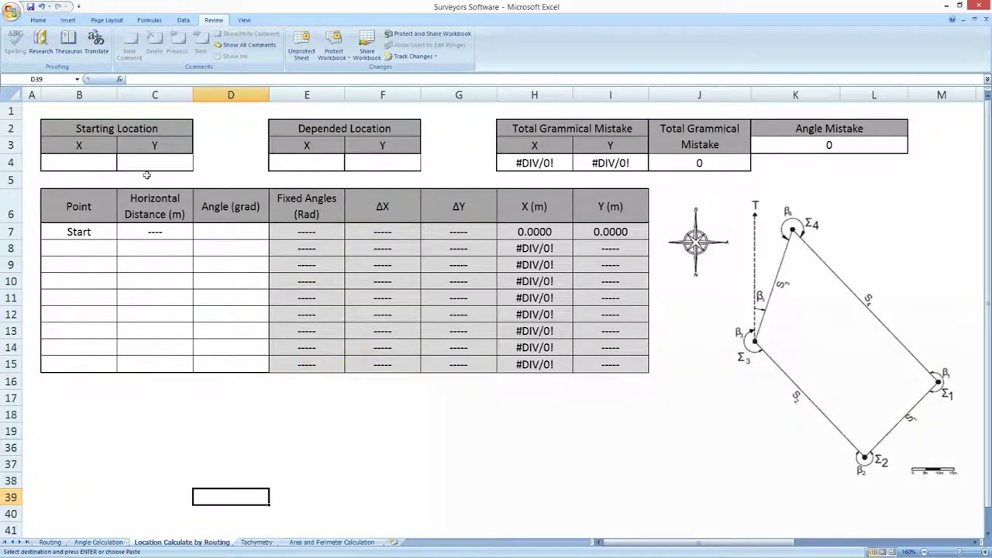
Step: Clear the leftover copy outline and review the empty traverse table with Start at 0.0000, 0.0000
{"action": "left_click", "coordinate": [480, 273]}
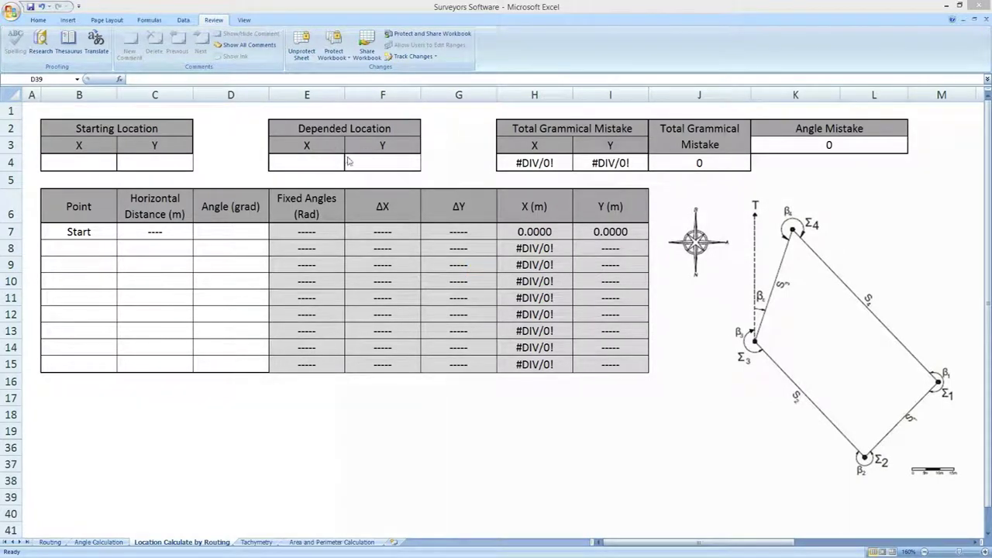
{"action": "left_click", "coordinate": [165, 232]}
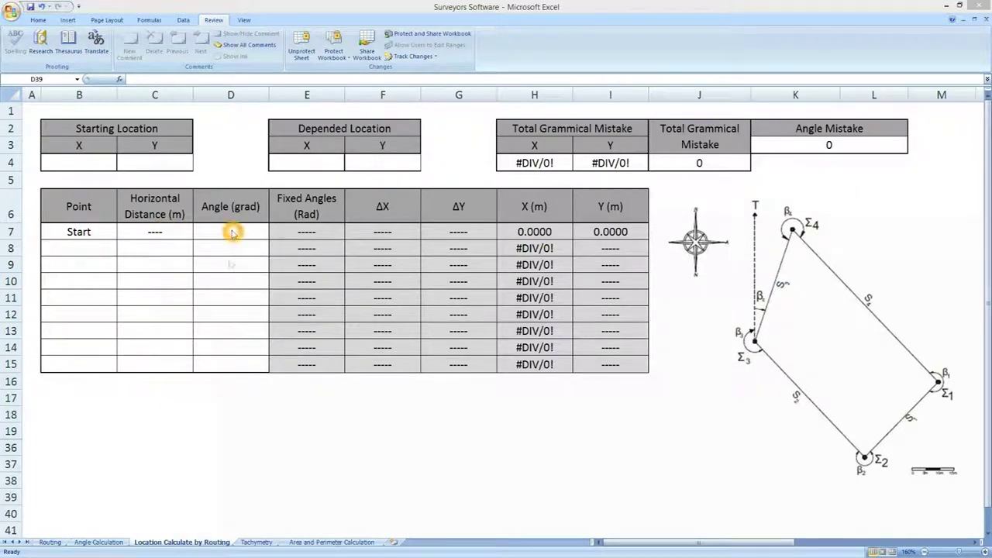
{"action": "left_click", "coordinate": [528, 228]}
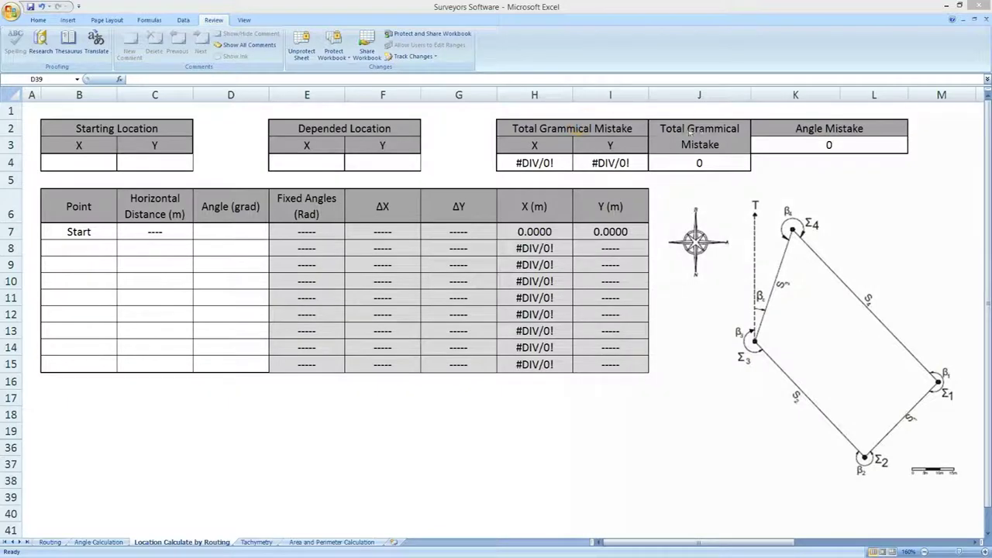
{"action": "left_click", "coordinate": [807, 131]}
Step: Enter starting location 100, 100, depended location 50, 150, and Start angle 103.5
{"action": "left_click", "coordinate": [80, 245]}
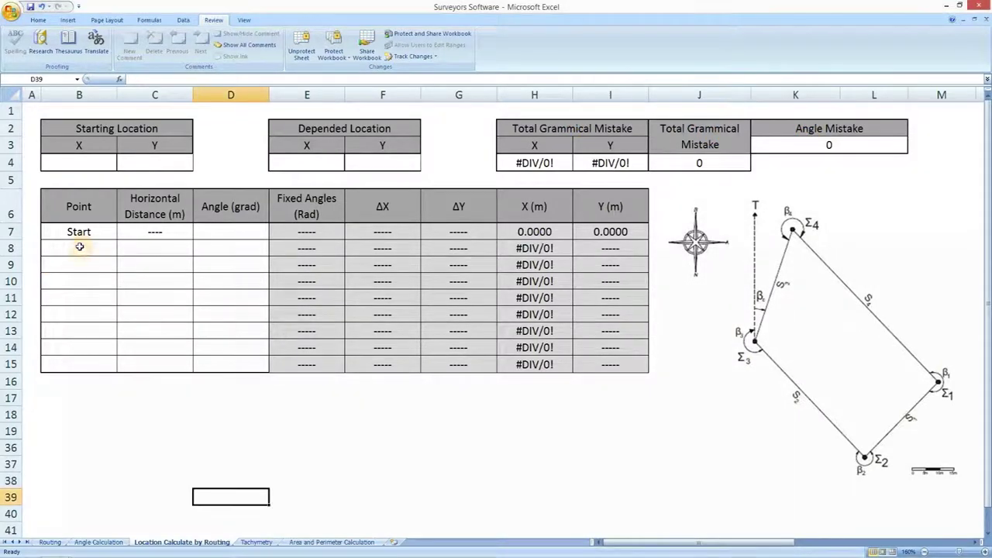
{"action": "left_click", "coordinate": [82, 169]}
{"action": "type", "text": "100"}
{"action": "key", "text": "Tab"}
{"action": "type", "text": "100"}
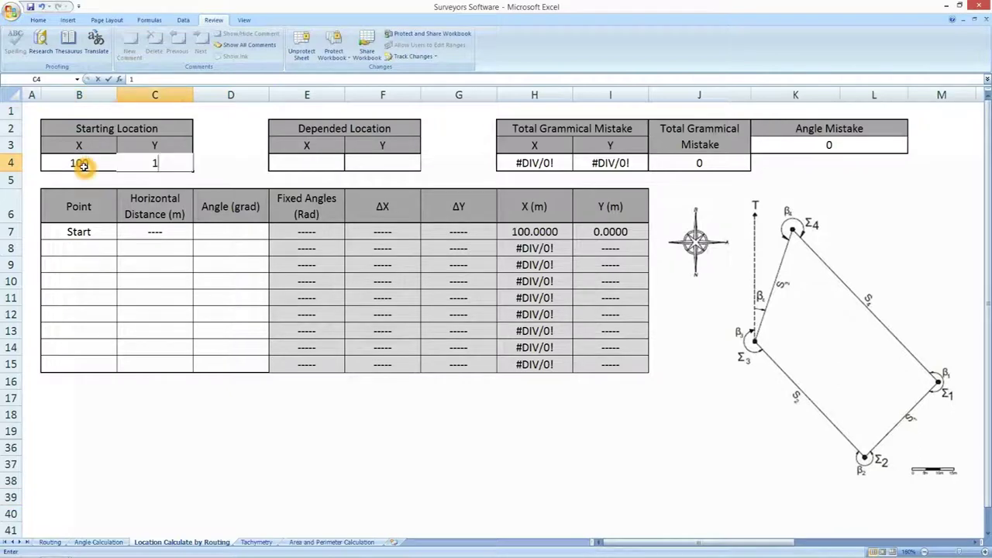
{"action": "key", "text": "Tab"}
{"action": "key", "text": "Tab"}
{"action": "type", "text": "50"}
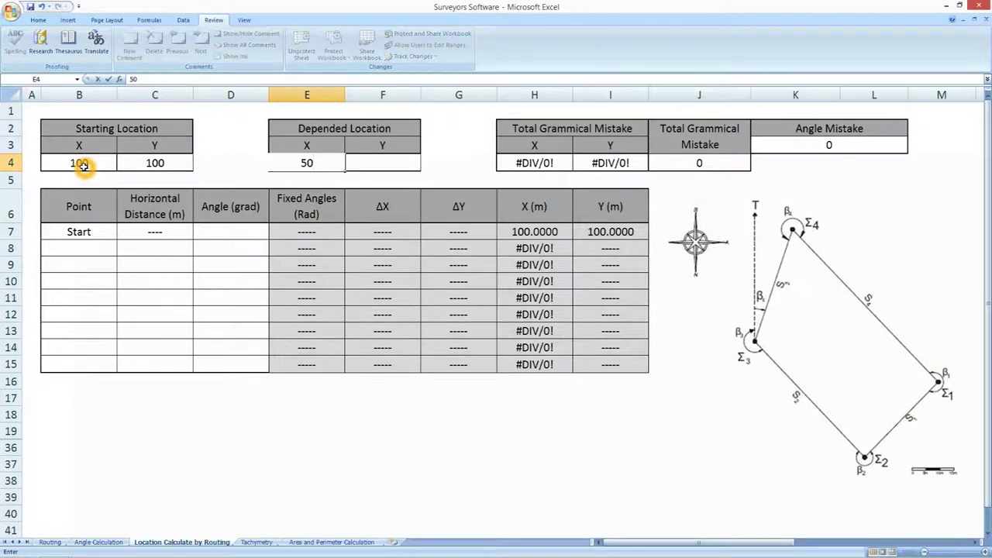
{"action": "key", "text": "Tab"}
{"action": "type", "text": "150"}
{"action": "left_click", "coordinate": [230, 230]}
{"action": "type", "text": "103.5000"}
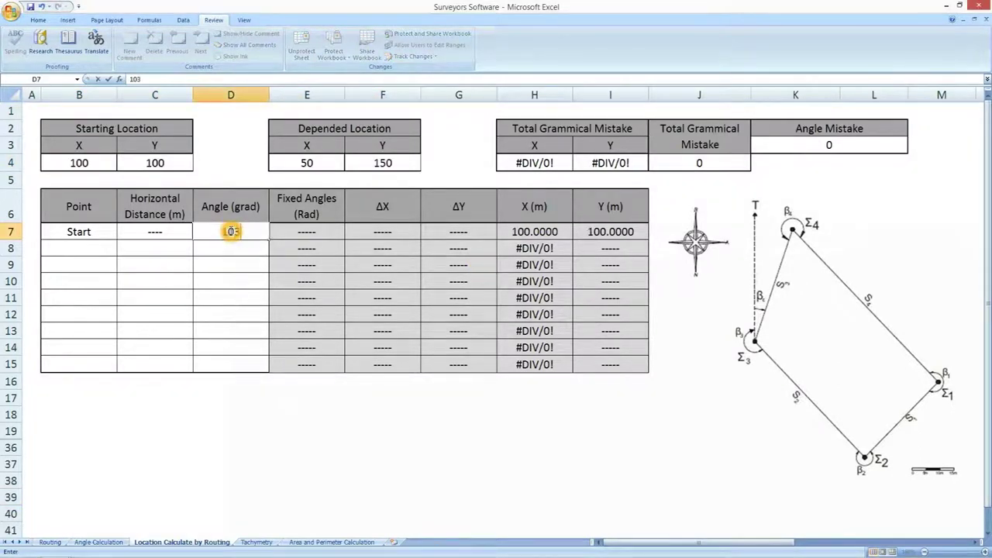
{"action": "key", "text": "Return"}
Step: Add point A (122.5, 179.3) and point B (133.650, 289.1) to the traverse
{"action": "left_click", "coordinate": [82, 248]}
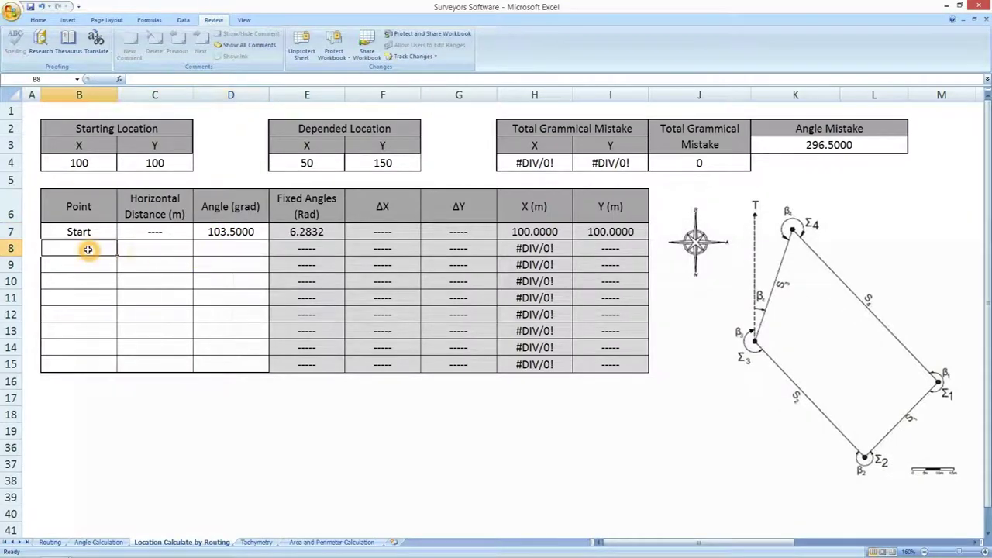
{"action": "type", "text": "A"}
{"action": "key", "text": "Tab"}
{"action": "type", "text": "122.5"}
{"action": "key", "text": "Tab"}
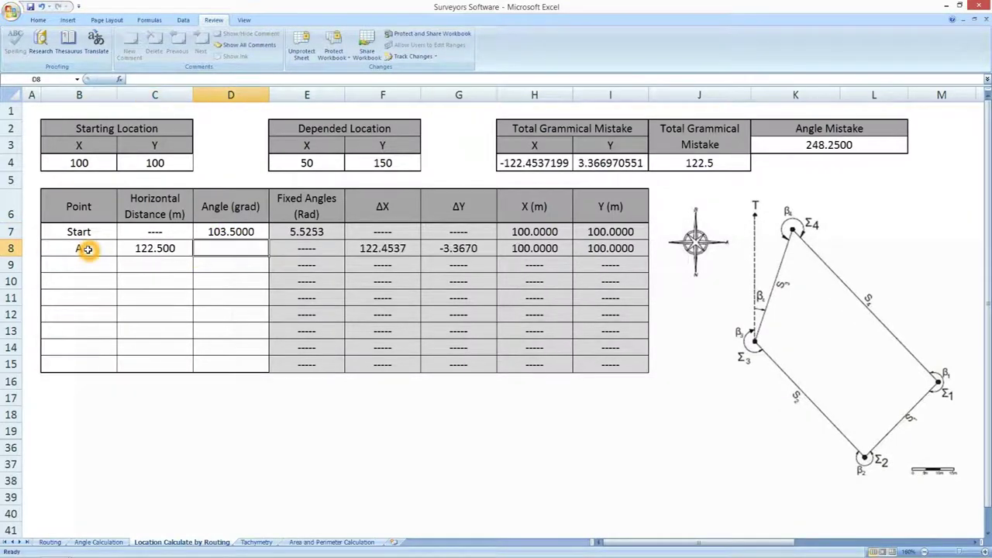
{"action": "type", "text": "179.3"}
{"action": "key", "text": "Return"}
{"action": "type", "text": "B"}
{"action": "key", "text": "Tab"}
{"action": "type", "text": "133.650"}
{"action": "key", "text": "Tab"}
{"action": "type", "text": "289.1"}
{"action": "key", "text": "Return"}
Step: Add point C (100.700, 274) and point D (122.250, 286) to the traverse
{"action": "type", "text": "C"}
{"action": "key", "text": "Tab"}
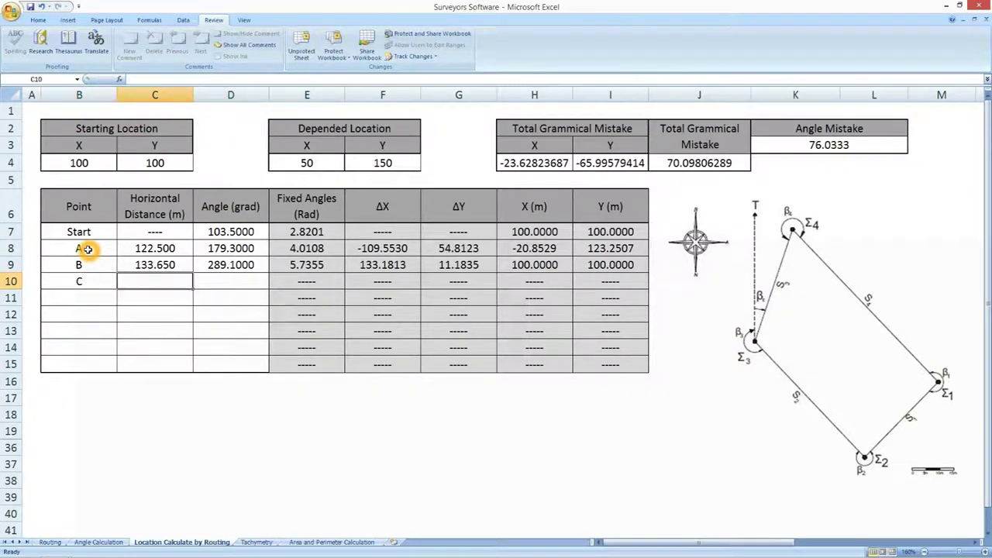
{"action": "type", "text": "100.700"}
{"action": "key", "text": "Tab"}
{"action": "type", "text": "274"}
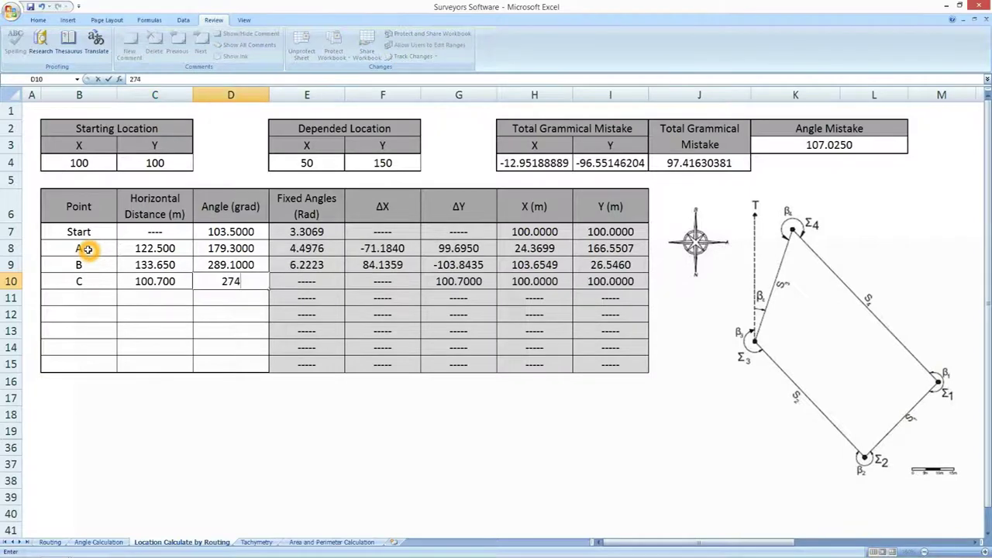
{"action": "key", "text": "Return"}
{"action": "type", "text": "D"}
{"action": "key", "text": "Tab"}
{"action": "type", "text": "122.250"}
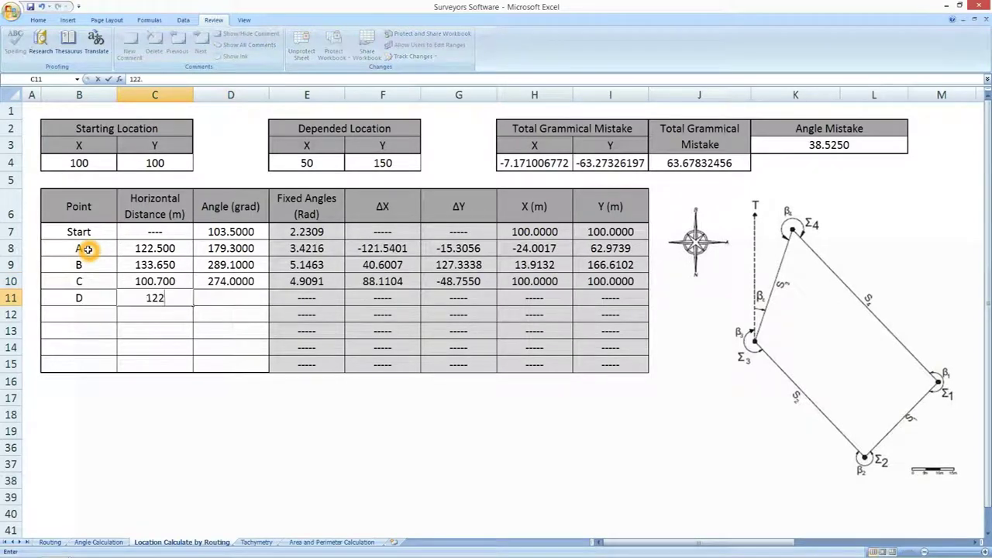
{"action": "key", "text": "Tab"}
{"action": "type", "text": "286"}
{"action": "key", "text": "Return"}
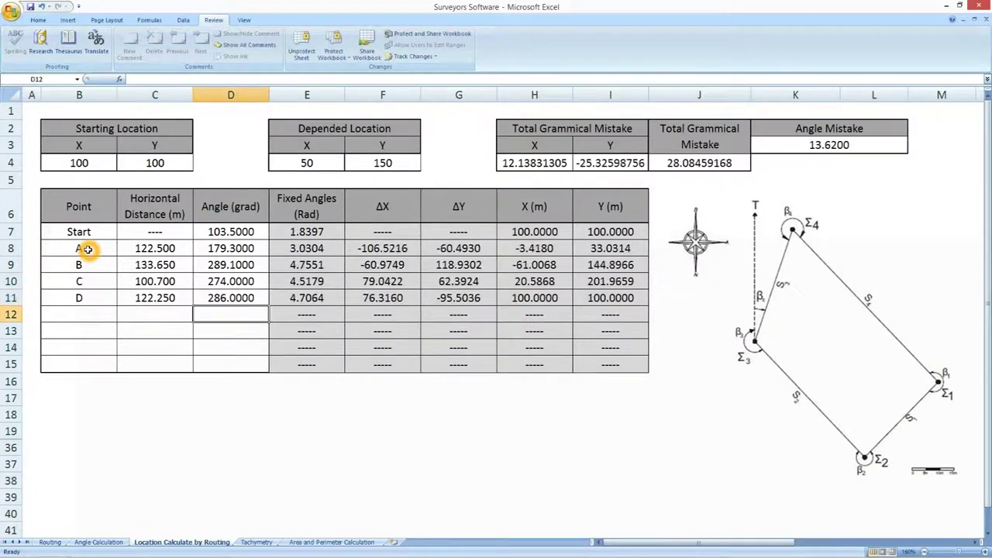
Step: Close the traverse at Start with distance 107.5 and angle 267.6
{"action": "type", "text": "Start"}
{"action": "key", "text": "Return"}
{"action": "key", "text": "Up"}
{"action": "key", "text": "Right"}
{"action": "type", "text": "7"}
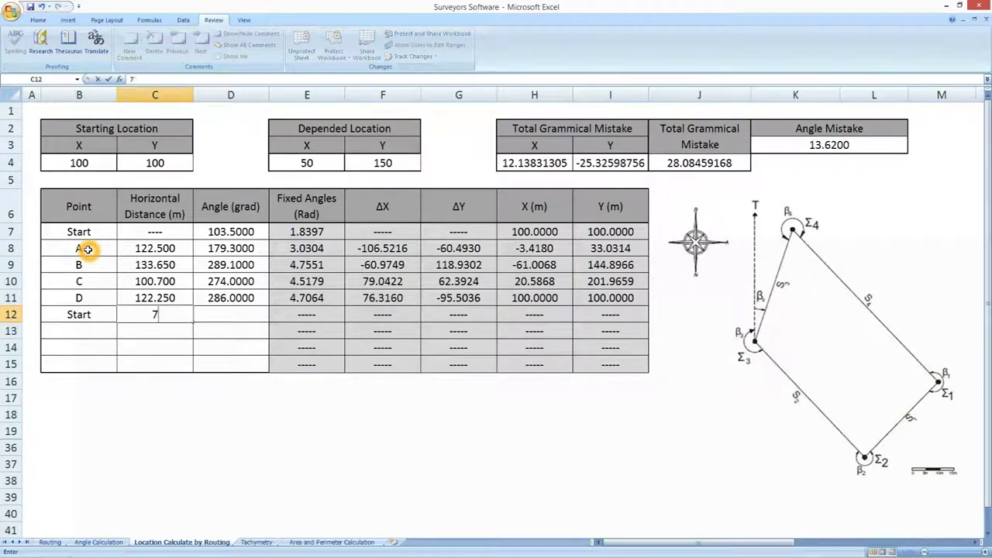
{"action": "type", "text": ".5"}
{"action": "key", "text": "BackSpace"}
{"action": "key", "text": "BackSpace"}
{"action": "type", "text": "107.5"}
{"action": "key", "text": "Tab"}
{"action": "type", "text": "2"}
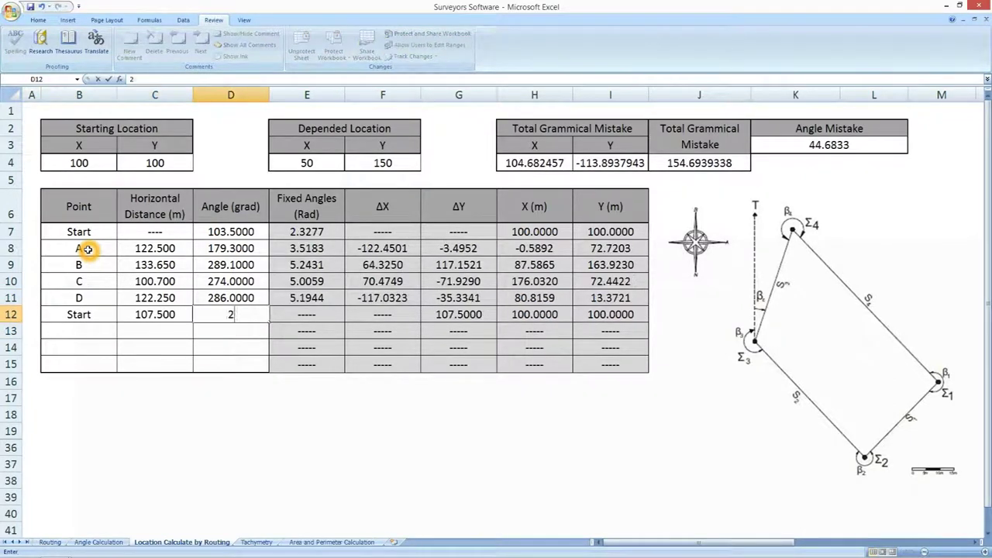
{"action": "type", "text": "67.6"}
{"action": "key", "text": "Return"}
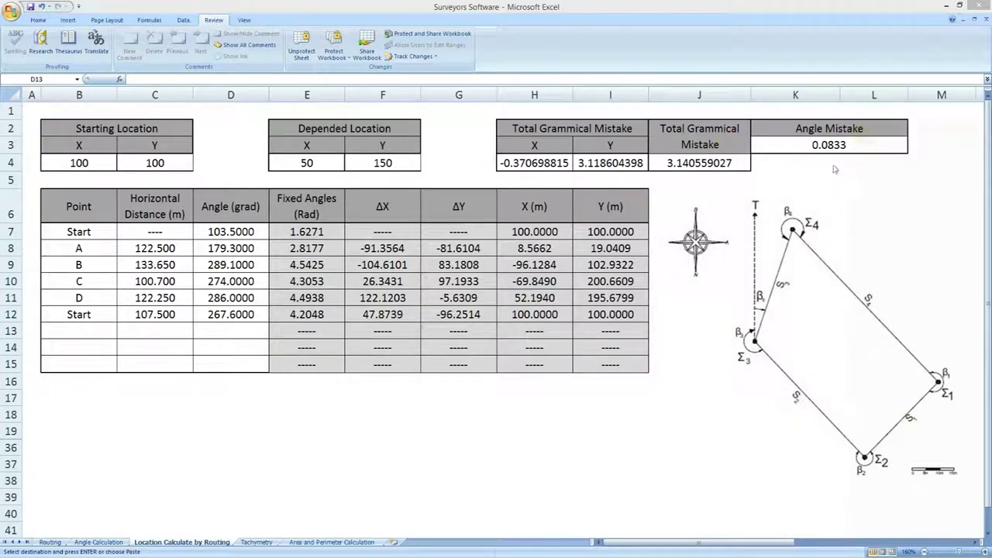
Step: Switch to the Tachymetry sheet and point out stations A, B and M on the diagram
{"action": "left_click", "coordinate": [256, 544]}
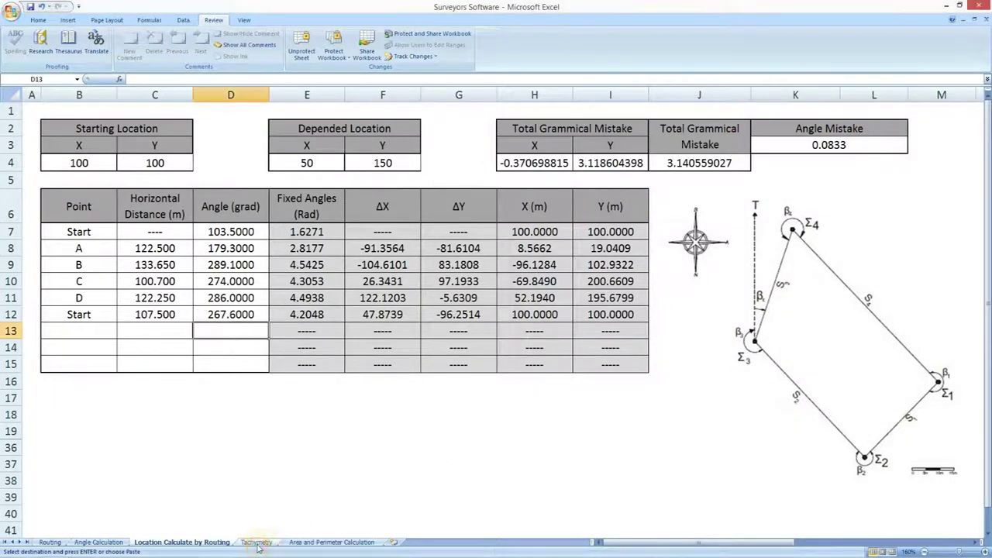
{"action": "left_click", "coordinate": [258, 544]}
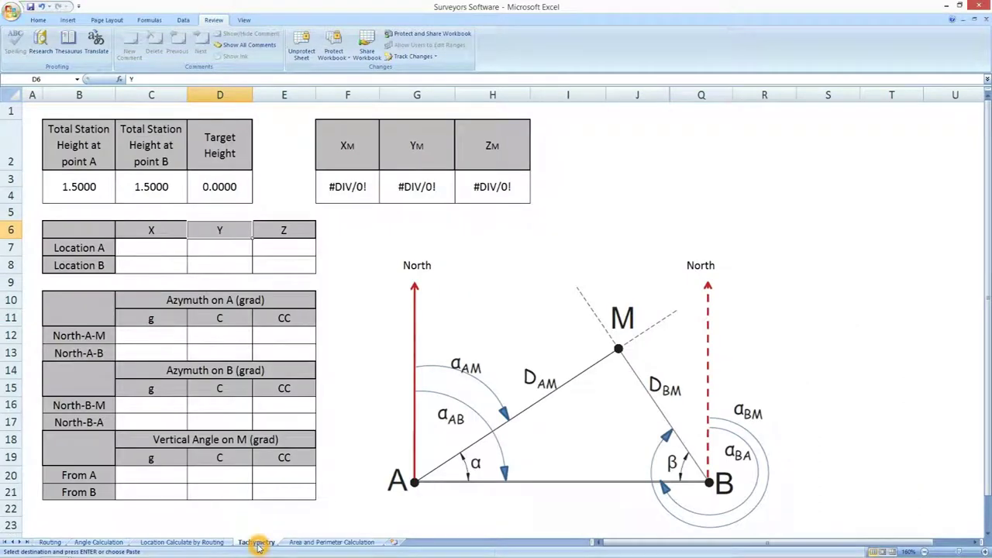
{"action": "left_click", "coordinate": [419, 480]}
{"action": "left_click", "coordinate": [414, 479]}
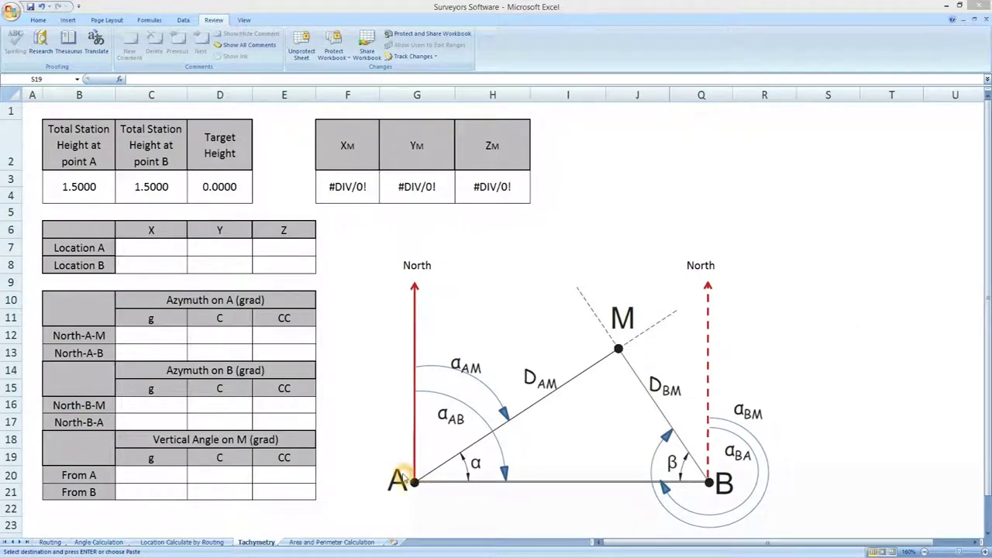
{"action": "left_click", "coordinate": [416, 485]}
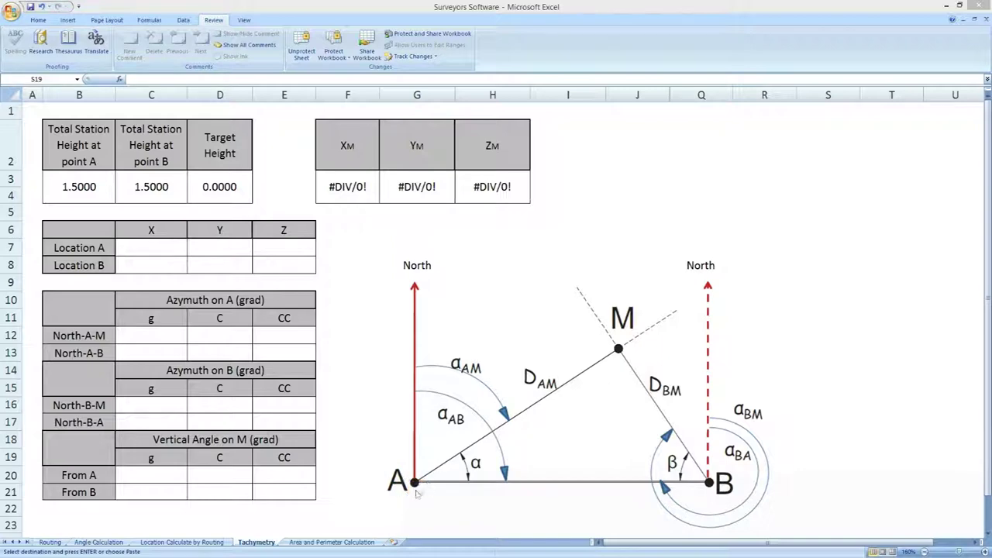
{"action": "left_click", "coordinate": [415, 481]}
{"action": "left_click", "coordinate": [711, 482]}
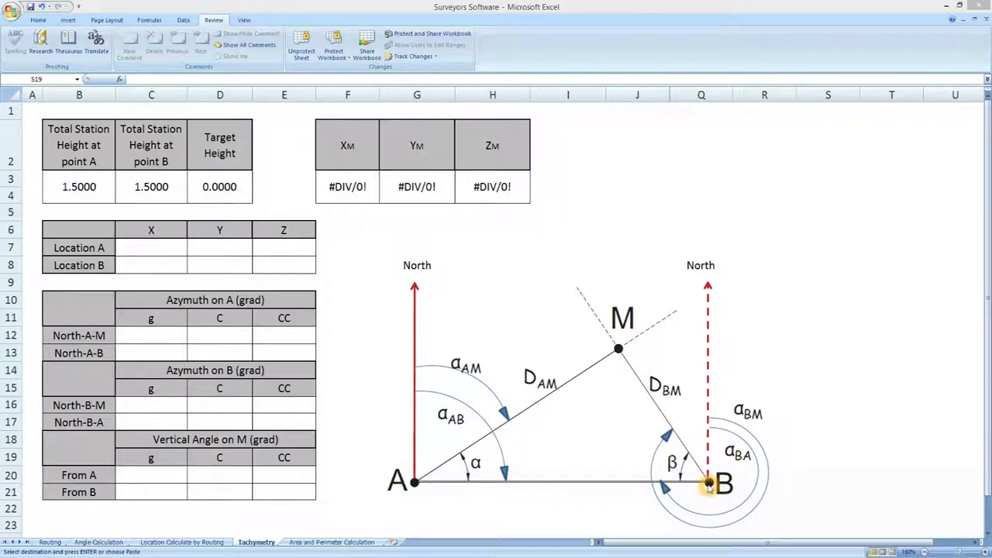
{"action": "left_click", "coordinate": [618, 338]}
{"action": "left_click", "coordinate": [603, 349]}
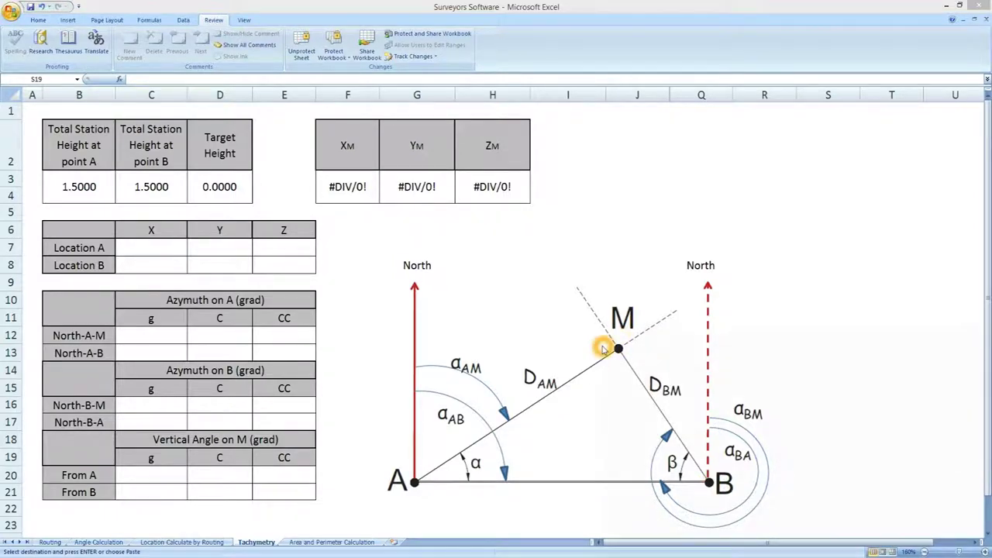
{"action": "left_click", "coordinate": [617, 361]}
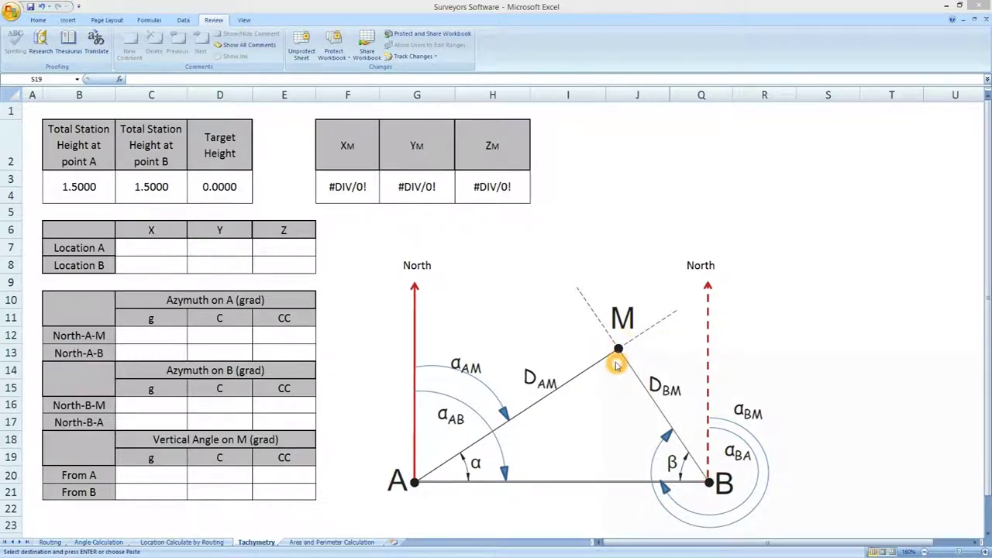
Step: Walk through the station-height, location and azimuth input tables
{"action": "left_click", "coordinate": [125, 246]}
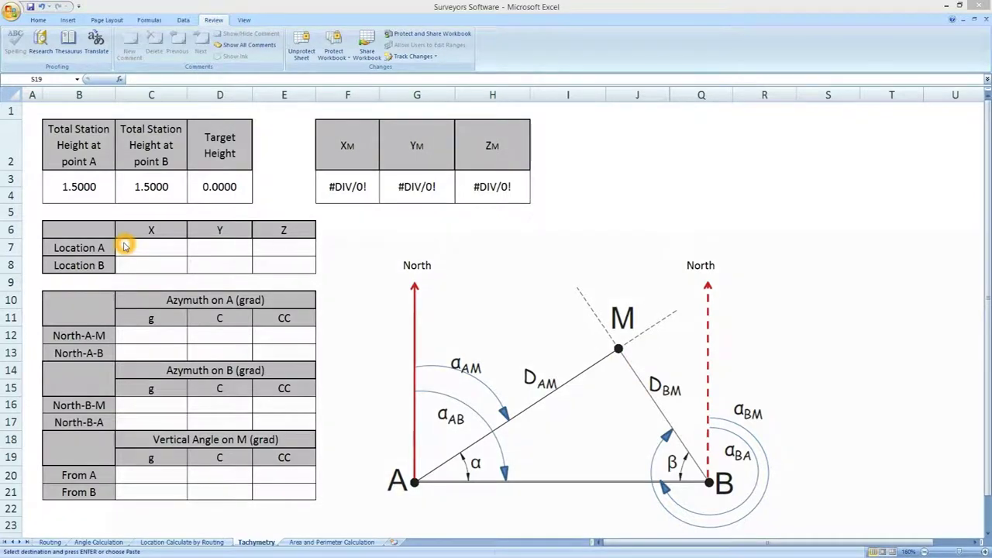
{"action": "left_click", "coordinate": [134, 339]}
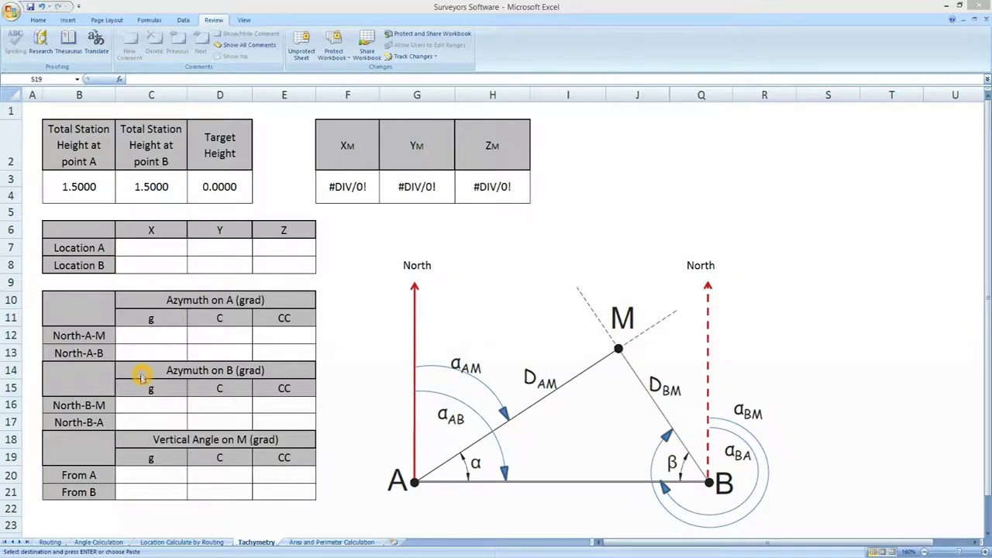
{"action": "left_click", "coordinate": [144, 406]}
{"action": "left_click", "coordinate": [144, 441]}
{"action": "left_click", "coordinate": [472, 286]}
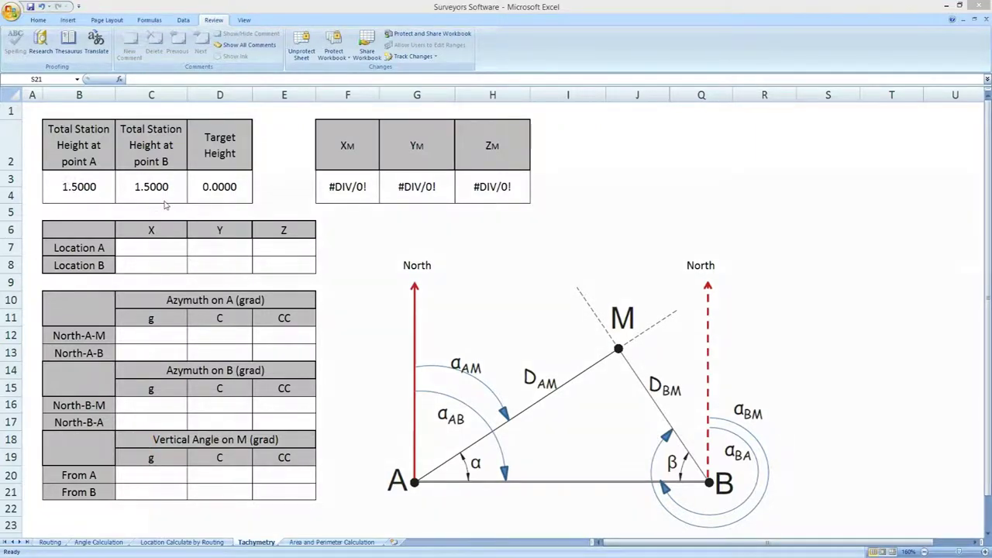
{"action": "left_click", "coordinate": [147, 246]}
Step: Enter Location A's coordinates: X 15, Y 3, Z 30
{"action": "left_click", "coordinate": [147, 247]}
{"action": "type", "text": "15"}
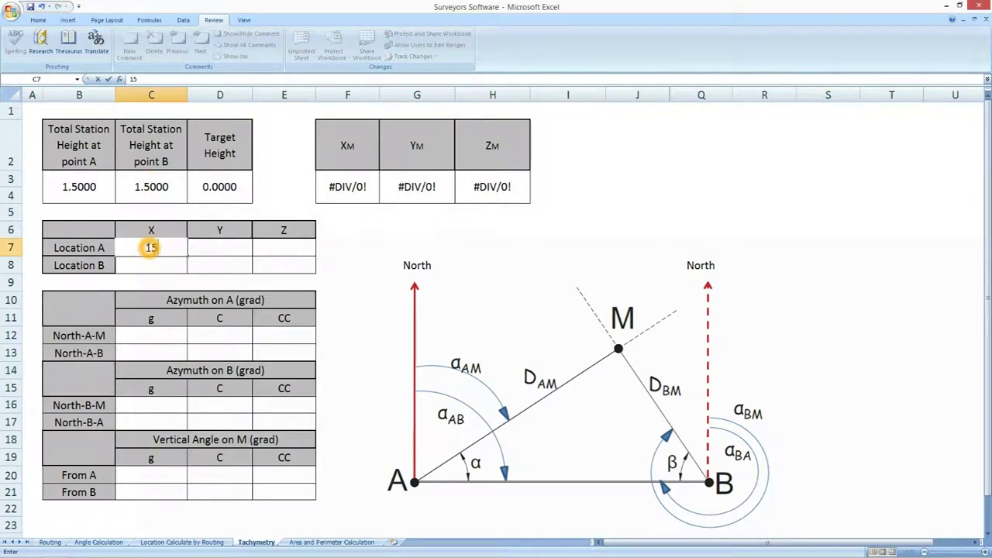
{"action": "key", "text": "Tab"}
{"action": "type", "text": "3"}
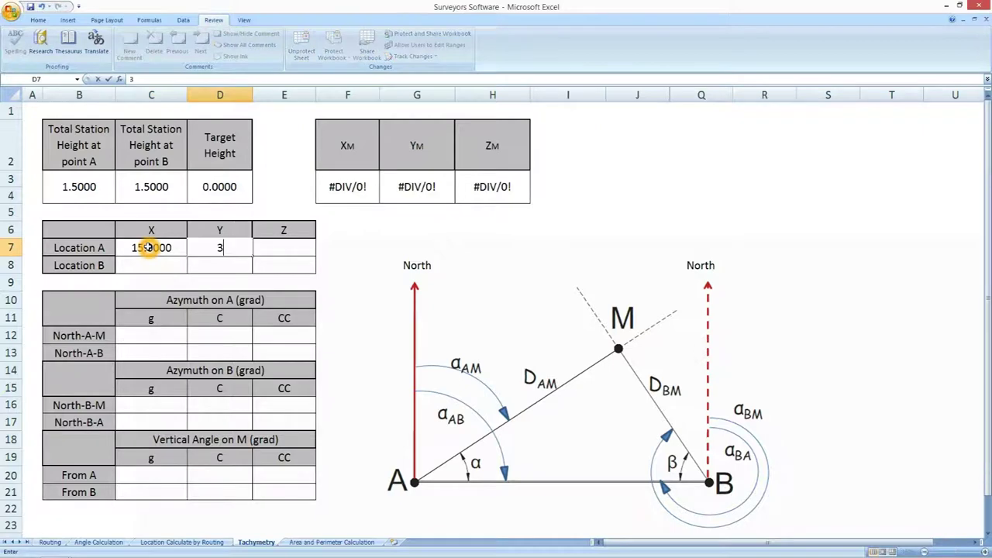
{"action": "key", "text": "Tab"}
{"action": "type", "text": "30-"}
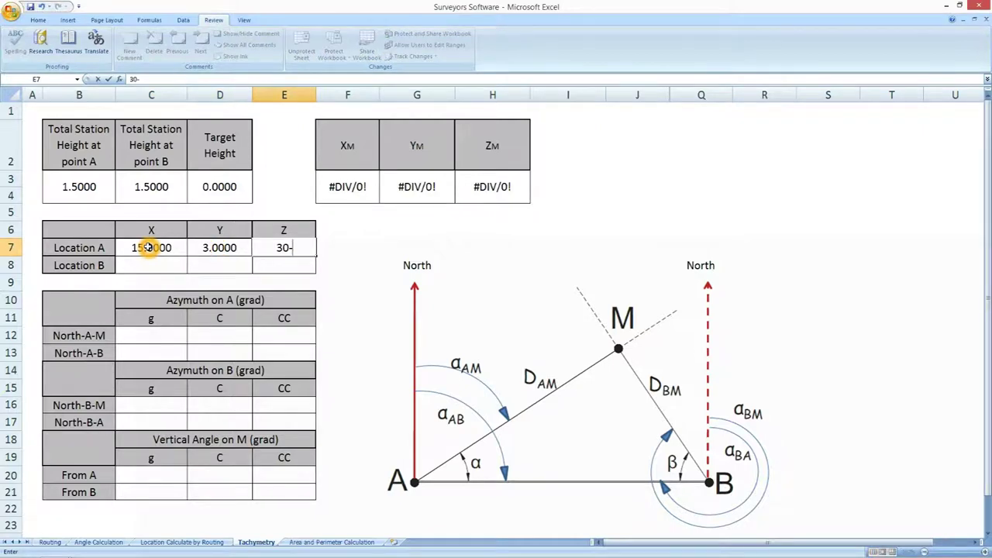
{"action": "key", "text": "Return"}
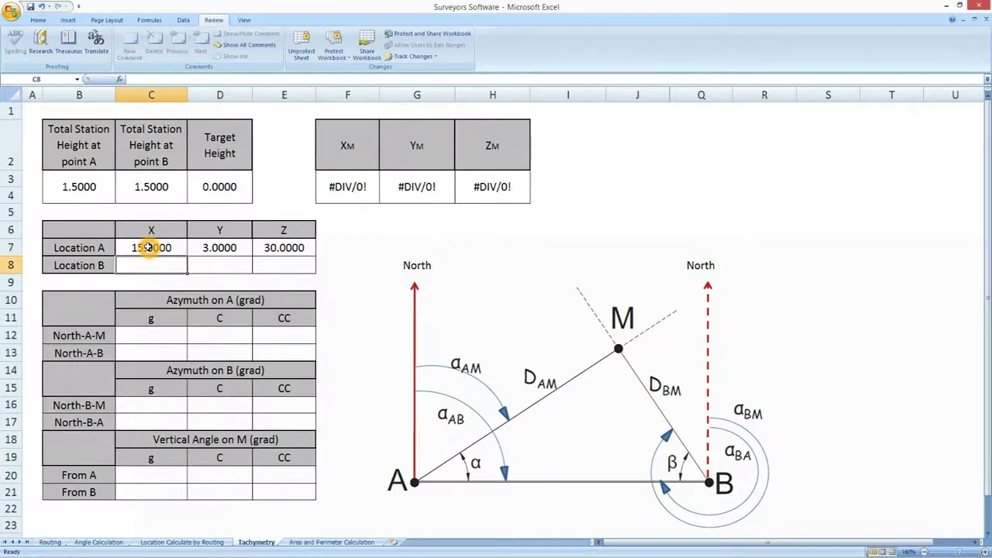
Step: Enter Location B's coordinates X 25, Y 3, Z 40, then move to the North-A-M cell
{"action": "type", "text": "25"}
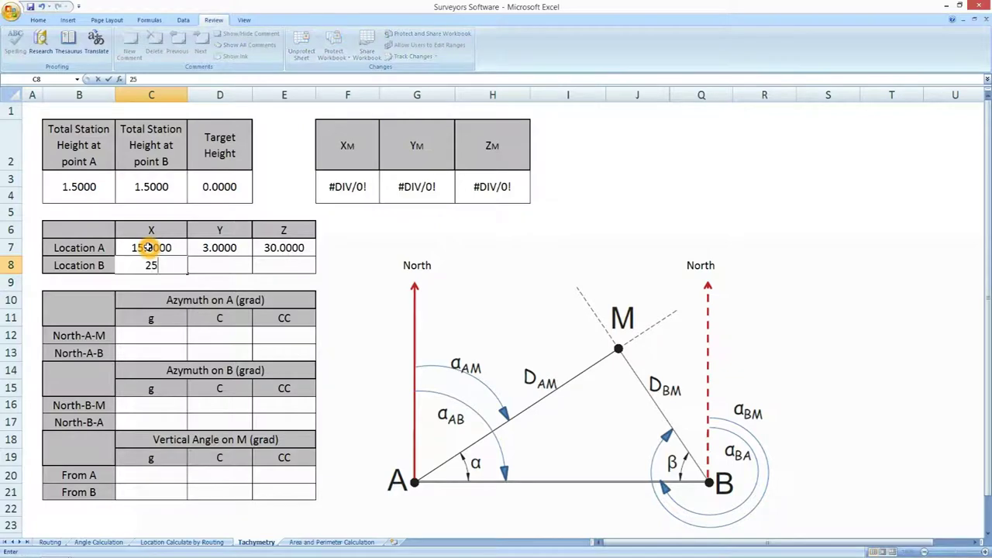
{"action": "key", "text": "Tab"}
{"action": "type", "text": "3"}
{"action": "key", "text": "Tab"}
{"action": "type", "text": "40"}
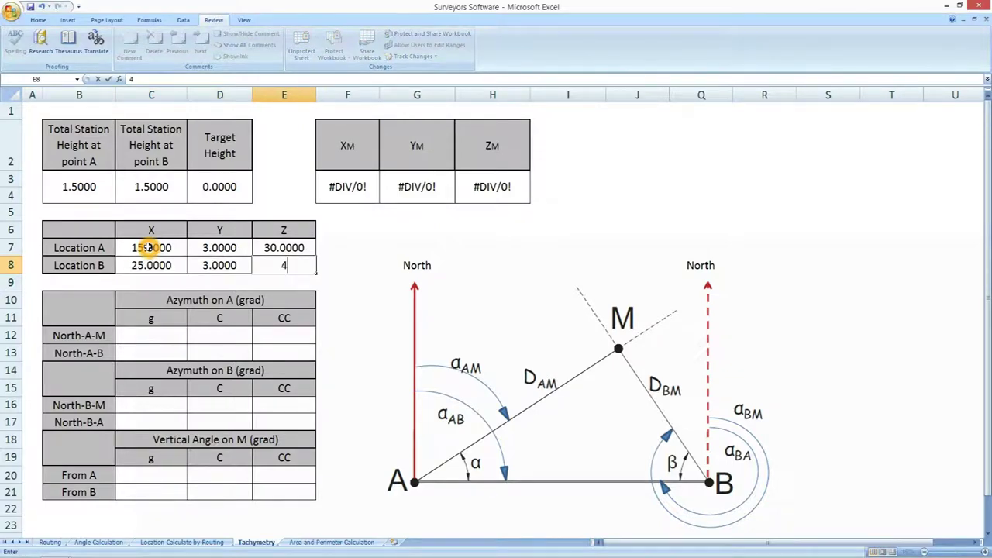
{"action": "key", "text": "Down"}
{"action": "key", "text": "Down"}
{"action": "key", "text": "Down"}
{"action": "key", "text": "Left"}
{"action": "key", "text": "Left"}
{"action": "key", "text": "Left"}
{"action": "key", "text": "Down"}
{"action": "key", "text": "Right"}
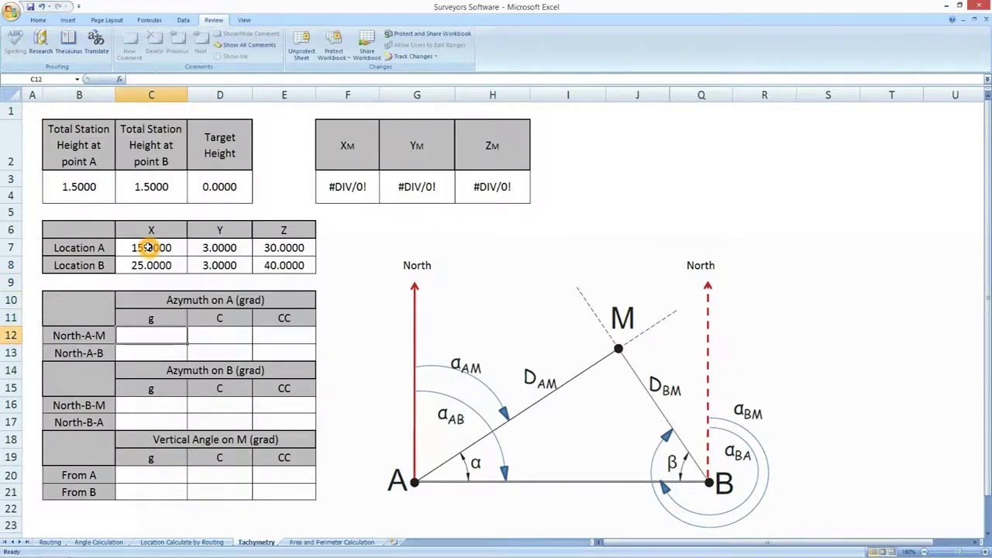
Step: Enter azimuth North-A-M as 70g 1c 2cc and North-A-B as 100g
{"action": "type", "text": "70"}
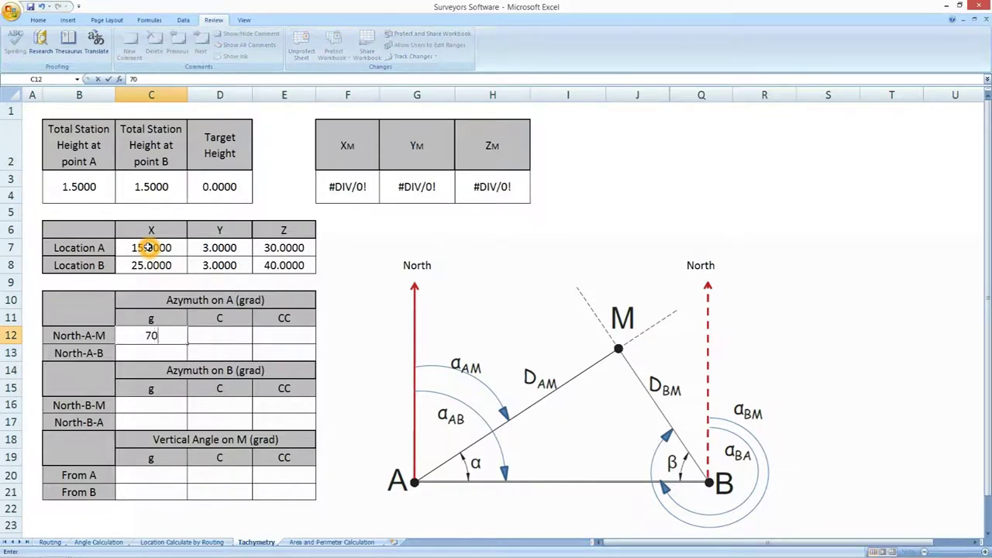
{"action": "key", "text": "Tab"}
{"action": "type", "text": "1"}
{"action": "key", "text": "Tab"}
{"action": "type", "text": "2"}
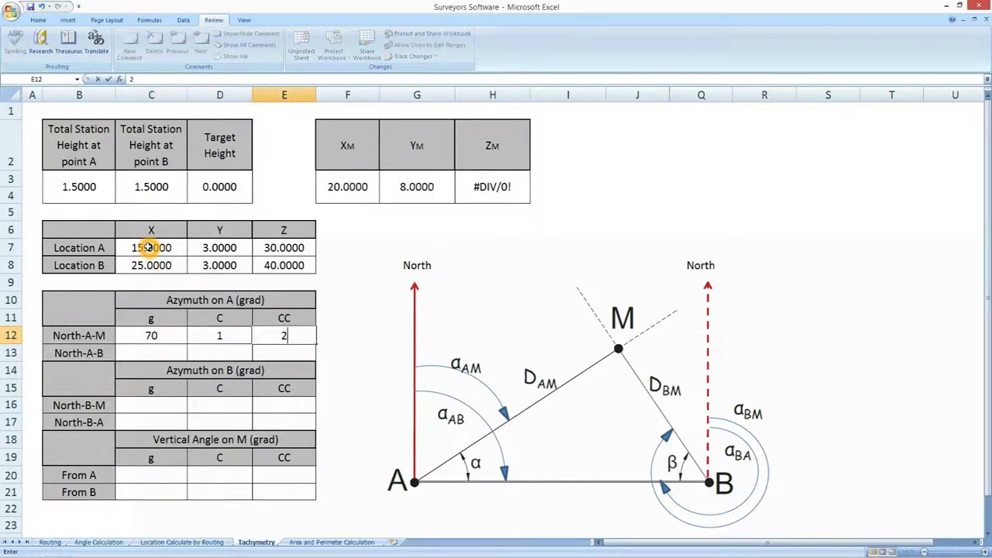
{"action": "key", "text": "Return"}
{"action": "key", "text": "Left"}
{"action": "key", "text": "Left"}
{"action": "type", "text": "100"}
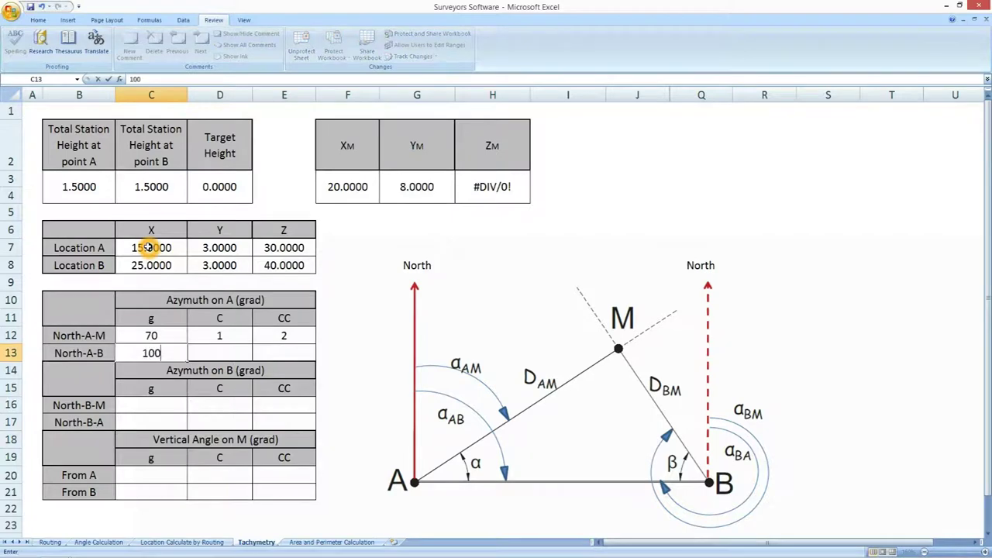
{"action": "key", "text": "Return"}
{"action": "key", "text": "Down"}
{"action": "key", "text": "Down"}
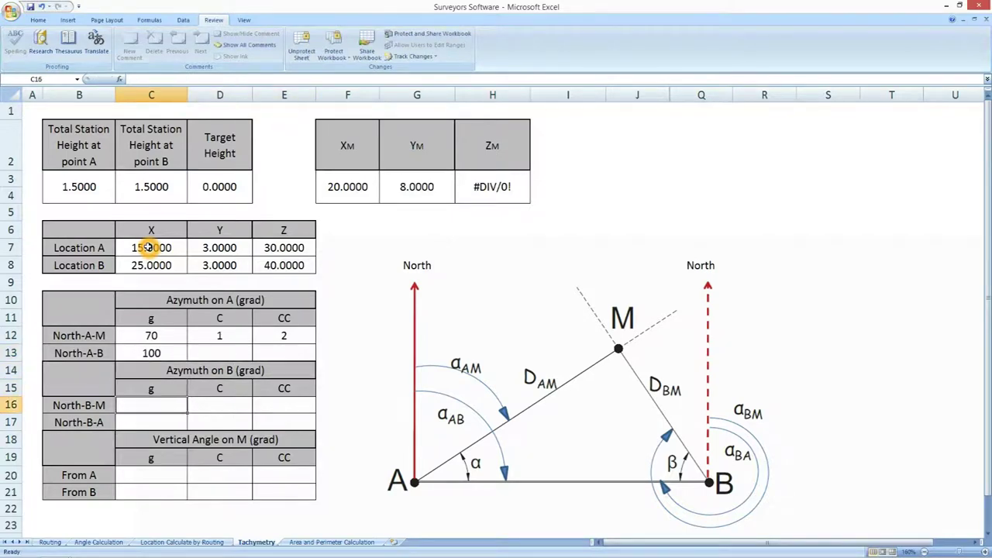
Step: Enter azimuth North-B-M as 360g 1c 2cc and North-B-A as 300g
{"action": "type", "text": "360"}
{"action": "key", "text": "Tab"}
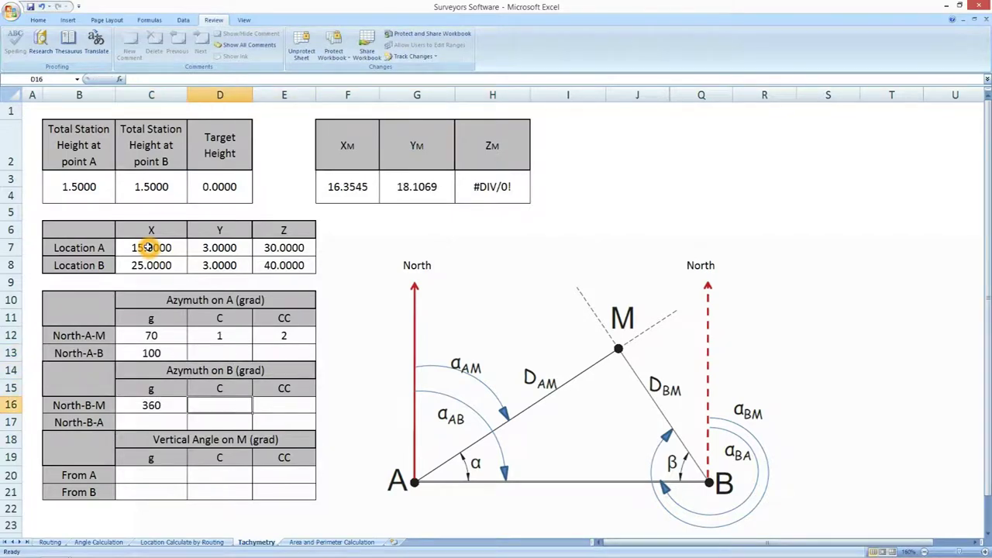
{"action": "type", "text": "1"}
{"action": "key", "text": "Tab"}
{"action": "type", "text": "2"}
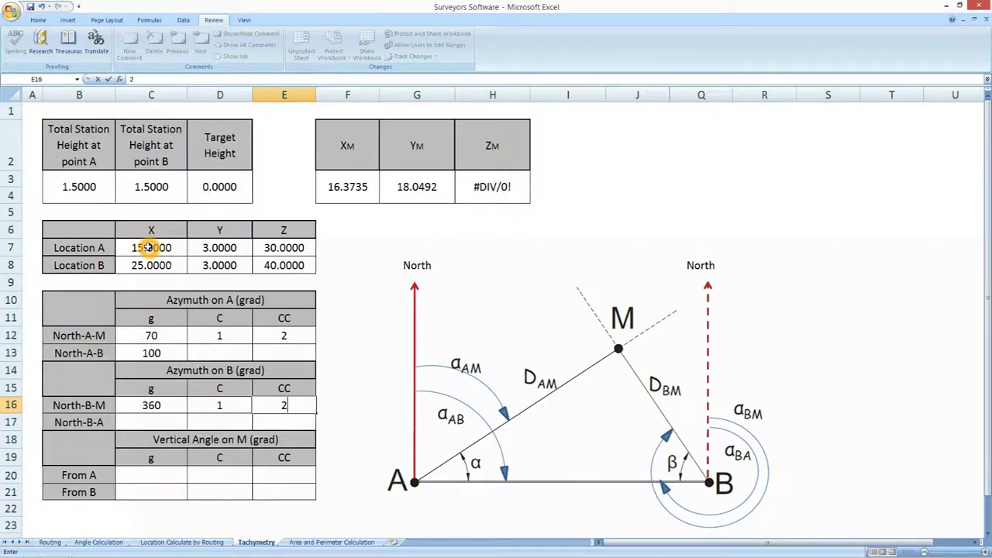
{"action": "key", "text": "Return"}
{"action": "type", "text": "300"}
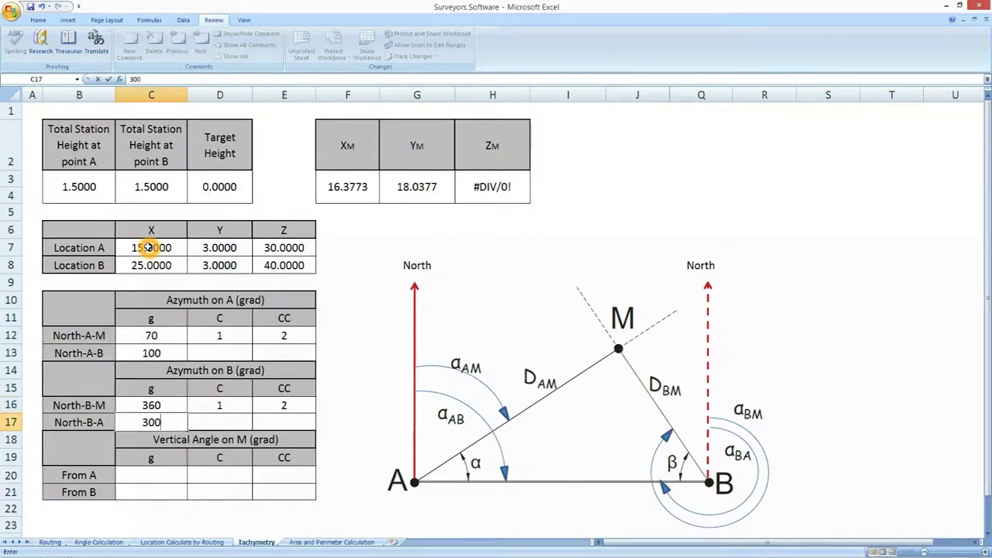
{"action": "key", "text": "Return"}
Step: Enter the vertical angle from A as 30g 3c 4cc
{"action": "key", "text": "Down"}
{"action": "key", "text": "Down"}
{"action": "type", "text": "30"}
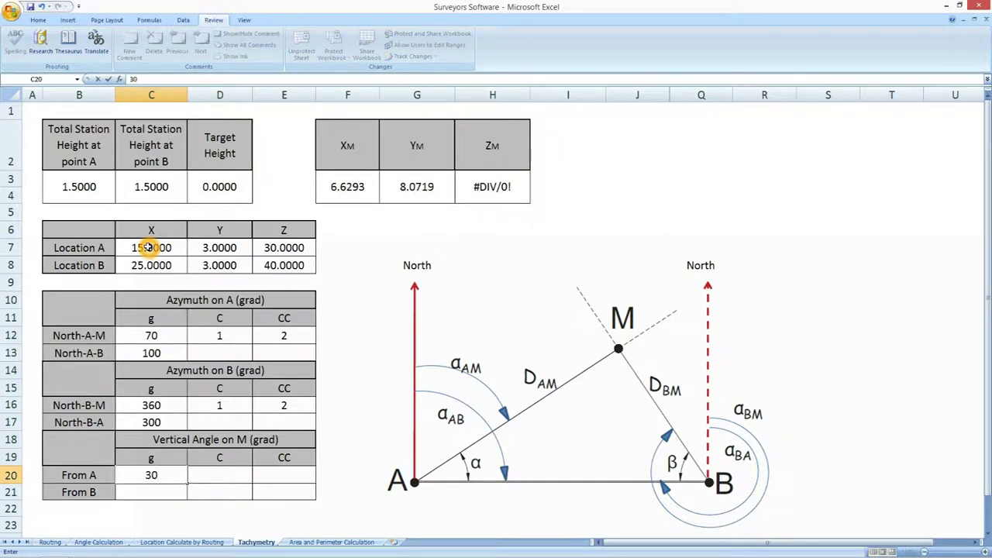
{"action": "key", "text": "Tab"}
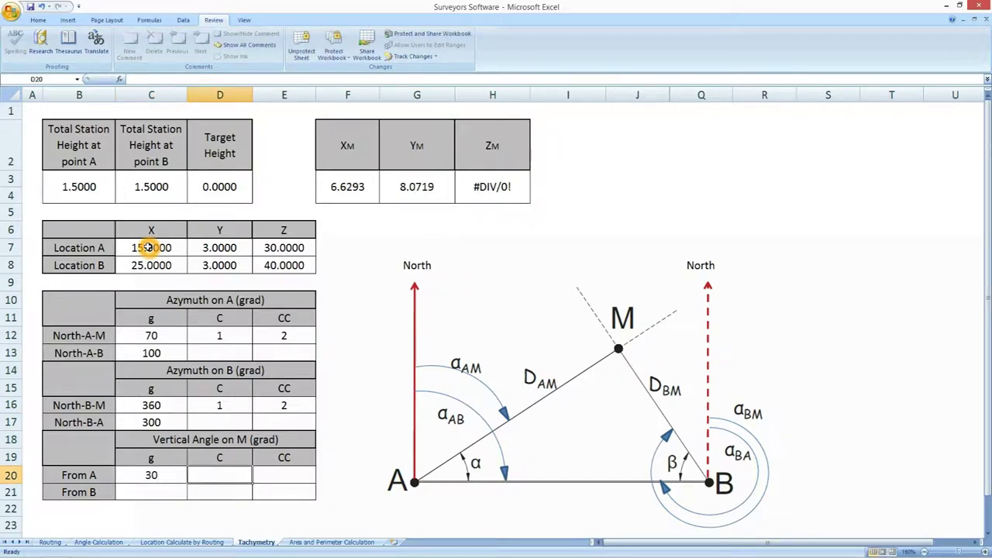
{"action": "type", "text": "3"}
{"action": "key", "text": "Tab"}
{"action": "type", "text": "4"}
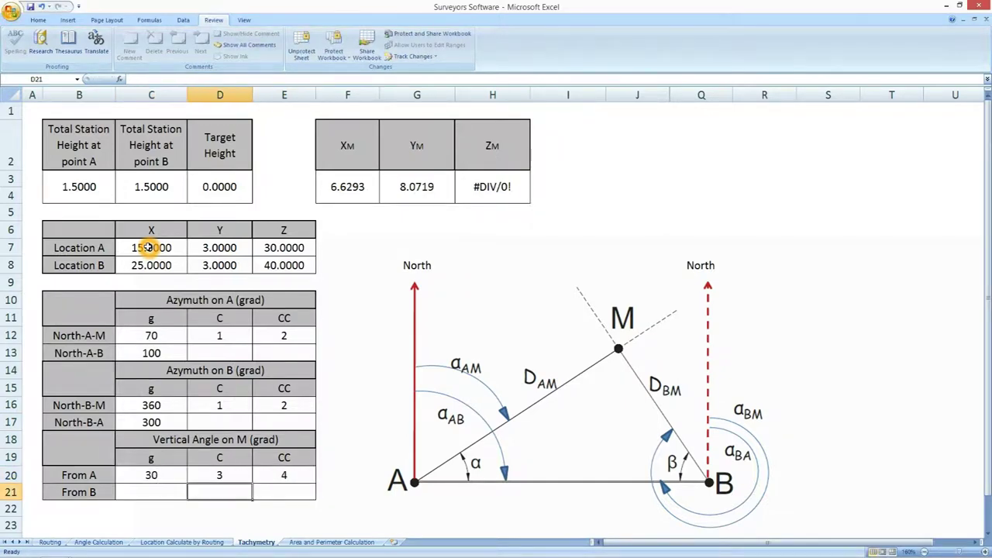
{"action": "key", "text": "Return"}
Step: Enter the vertical angle from B as 34g 5c 6cc, then go to the Area and Perimeter Calculation sheet
{"action": "type", "text": "34"}
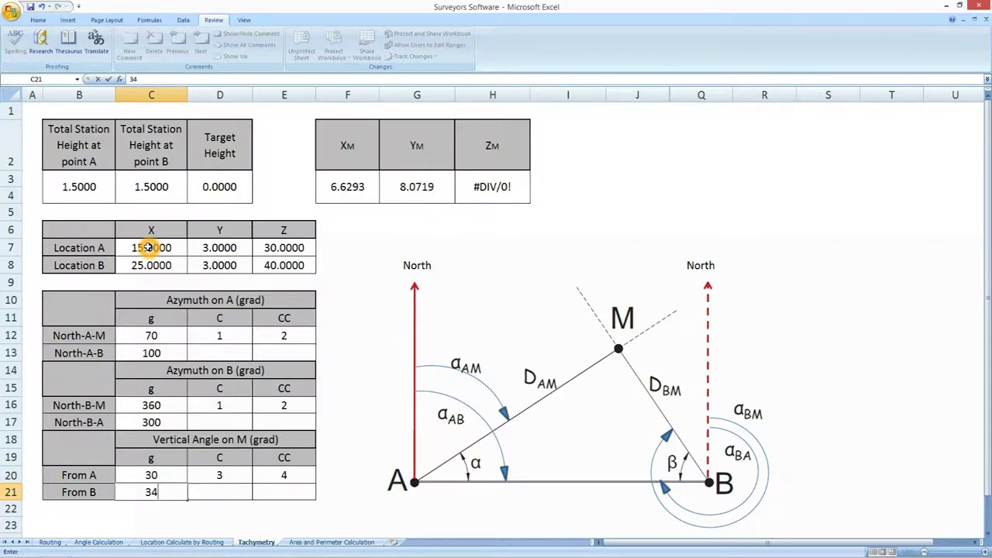
{"action": "key", "text": "Tab"}
{"action": "type", "text": "5"}
{"action": "key", "text": "Tab"}
{"action": "type", "text": "6"}
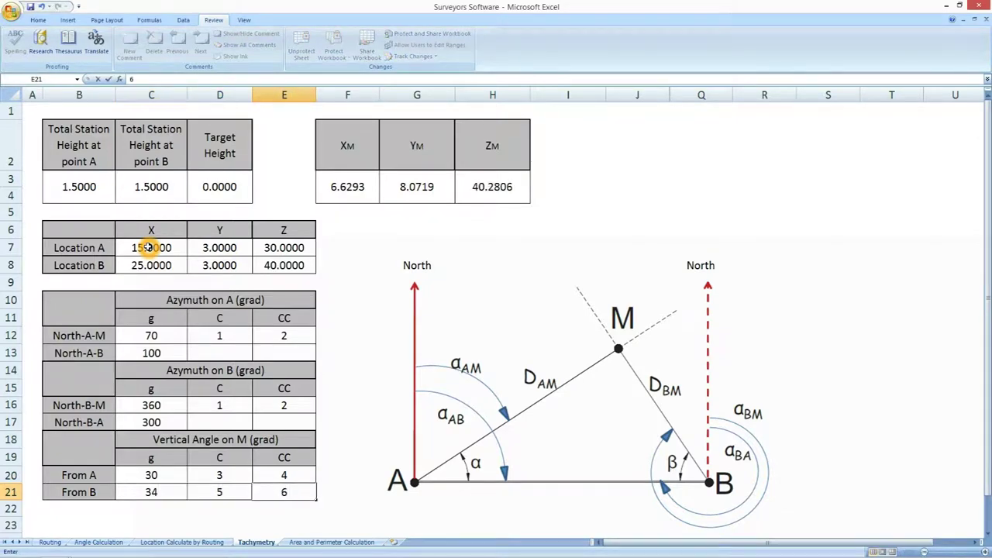
{"action": "key", "text": "Tab"}
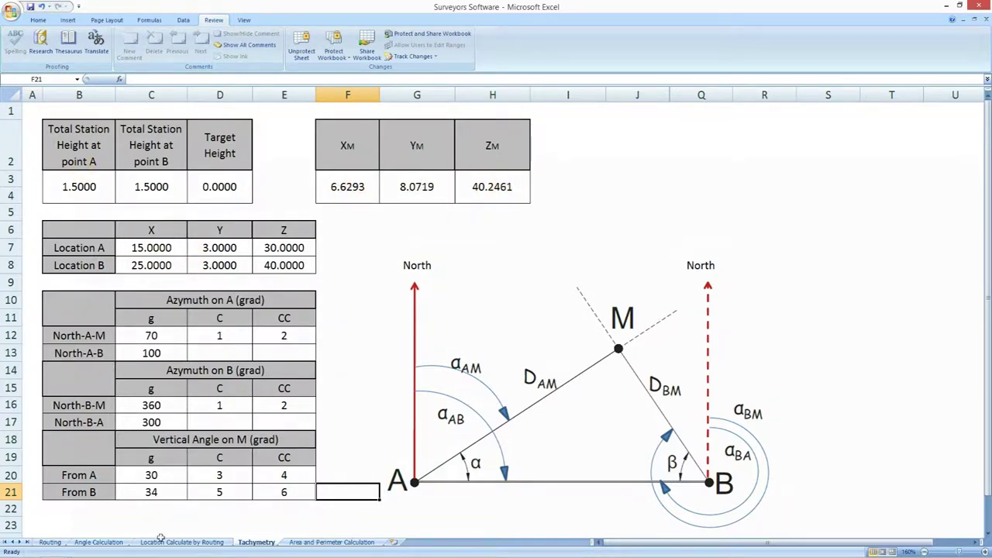
{"action": "left_click", "coordinate": [336, 542]}
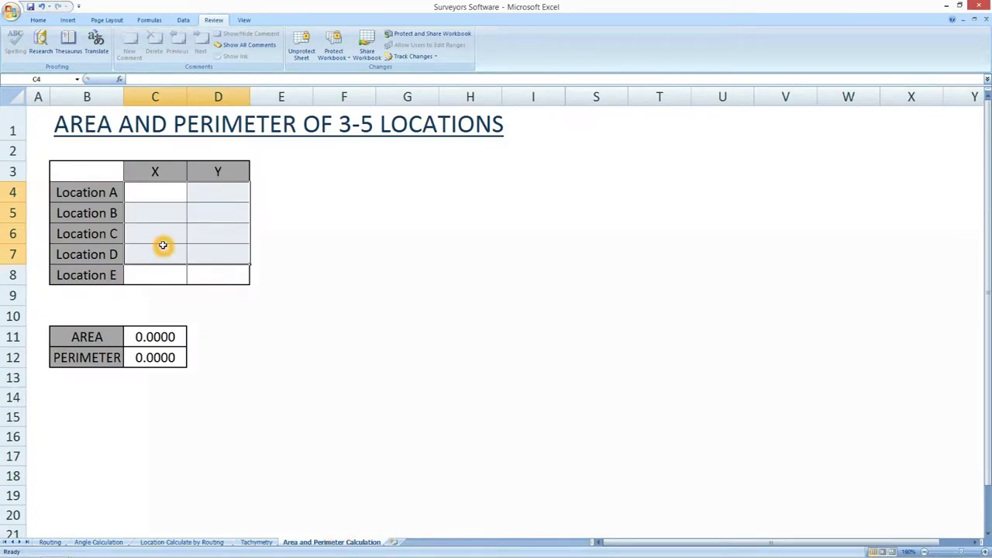
Step: Select cell C4, Location A's X coordinate, on the Area and Perimeter sheet
{"action": "left_click", "coordinate": [166, 196]}
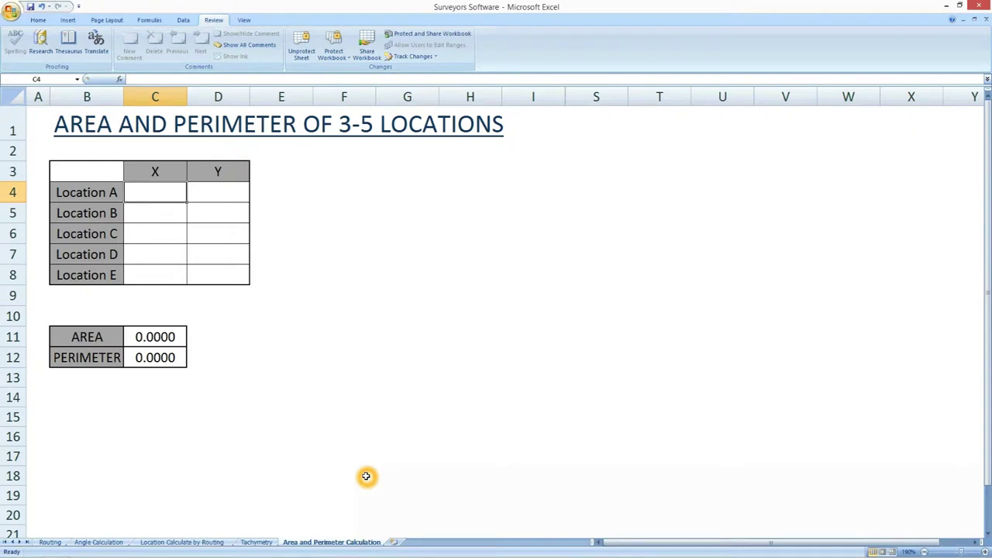
Step: Enter Location A as (2, 2) and Location B as (2, -2)
{"action": "type", "text": "2"}
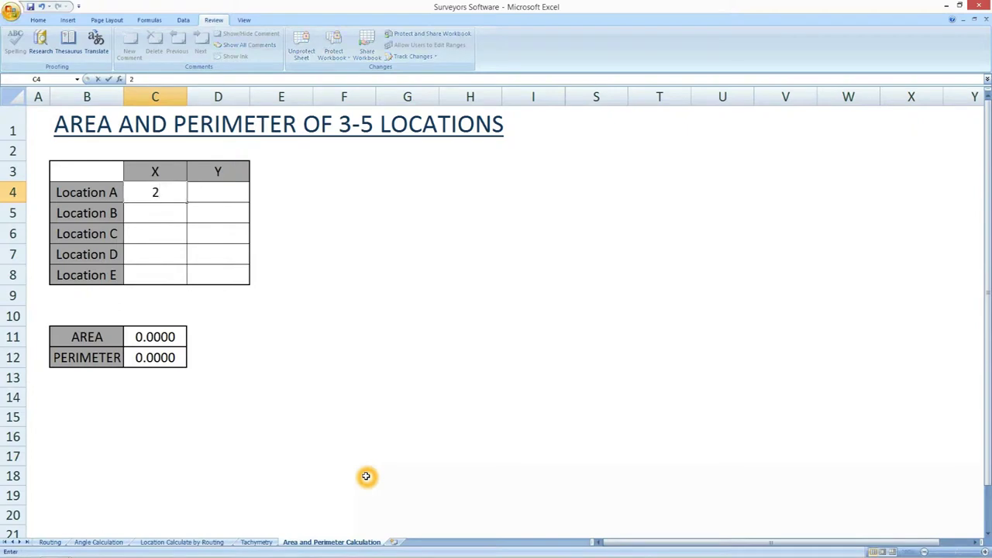
{"action": "key", "text": "Tab"}
{"action": "type", "text": "2"}
{"action": "key", "text": "Return"}
{"action": "key", "text": "Left"}
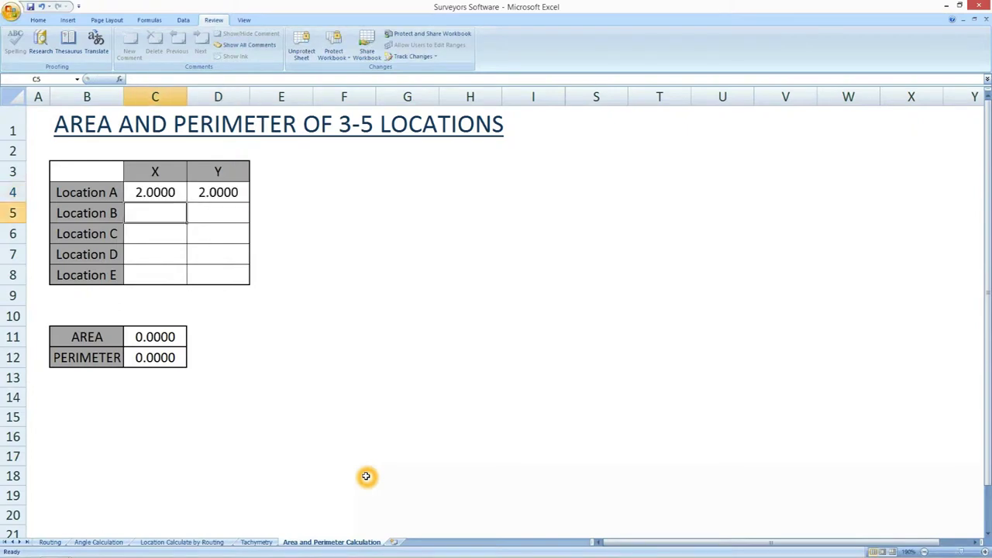
{"action": "type", "text": "2"}
{"action": "key", "text": "Tab"}
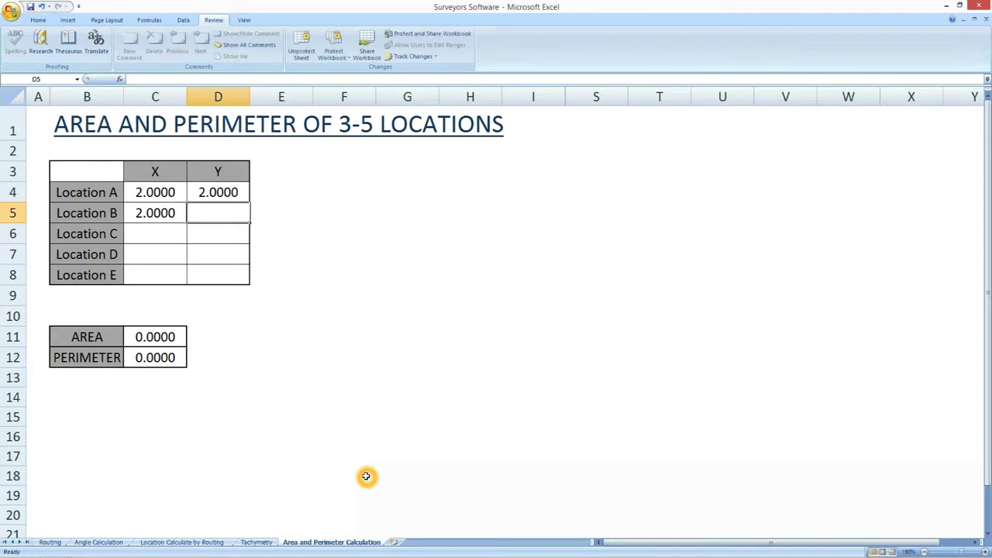
{"action": "type", "text": "-2"}
{"action": "key", "text": "Return"}
Step: Enter Location C as (-2, -2) and Location D as (-2, 2), completing the square
{"action": "key", "text": "Left"}
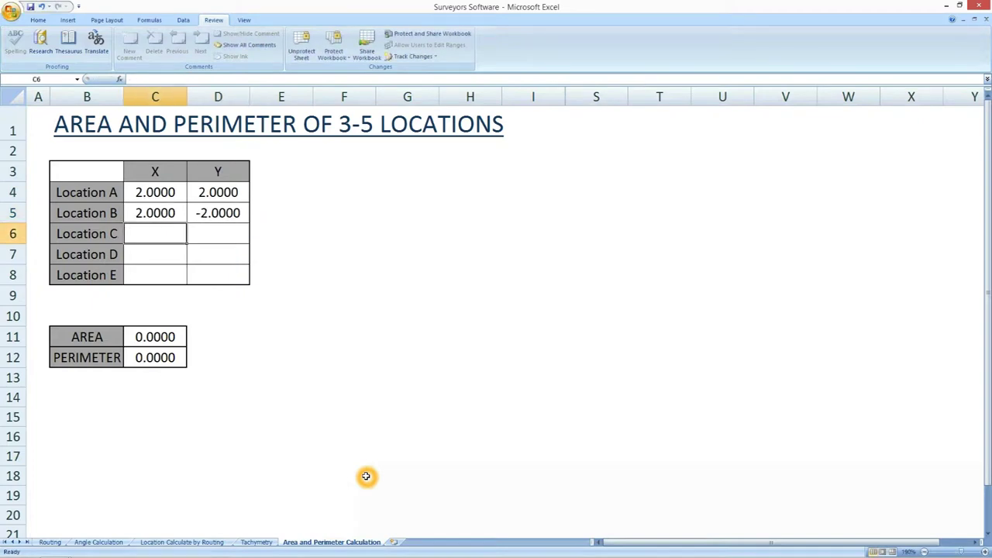
{"action": "type", "text": "-2"}
{"action": "key", "text": "Tab"}
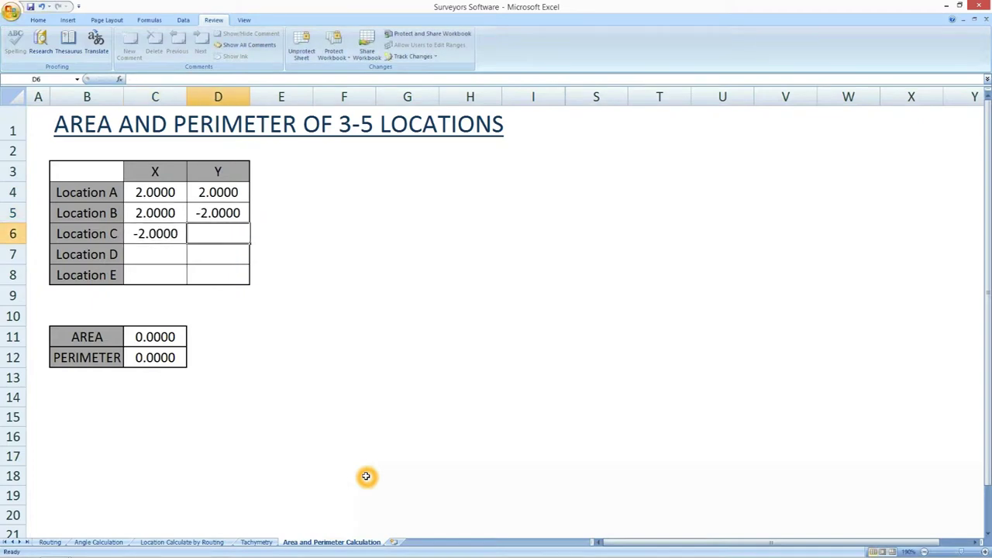
{"action": "type", "text": "-2"}
{"action": "key", "text": "Return"}
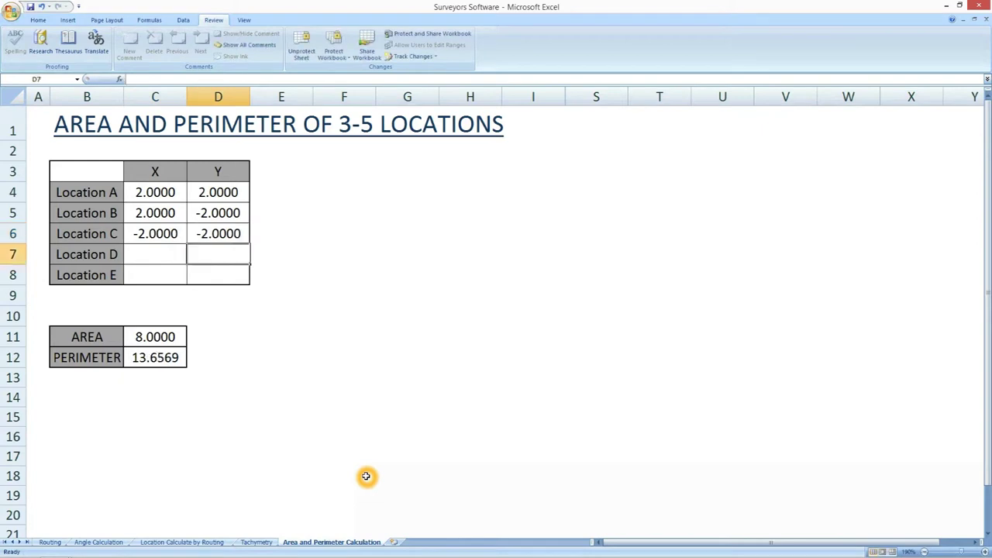
{"action": "key", "text": "Left"}
{"action": "type", "text": "-2"}
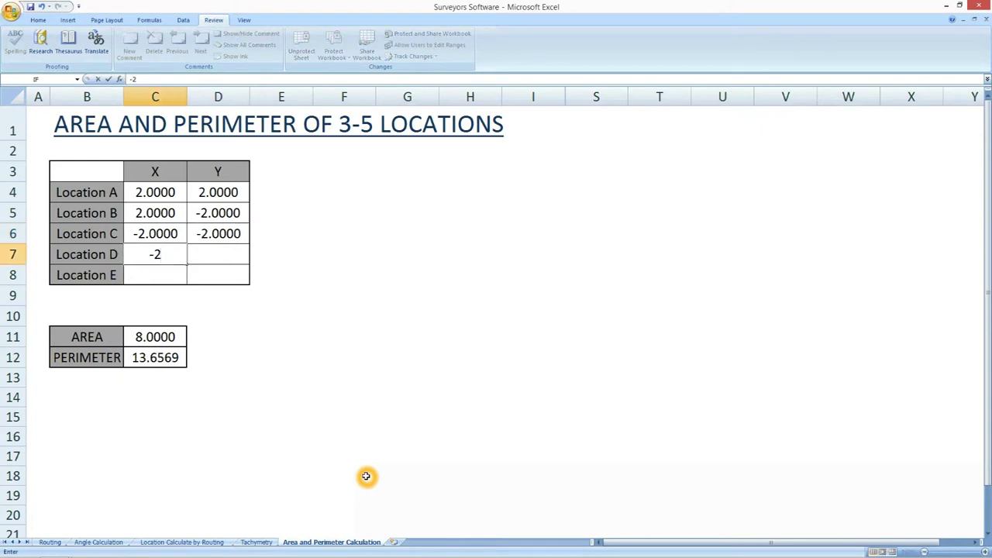
{"action": "key", "text": "Tab"}
{"action": "type", "text": "2"}
{"action": "key", "text": "Tab"}
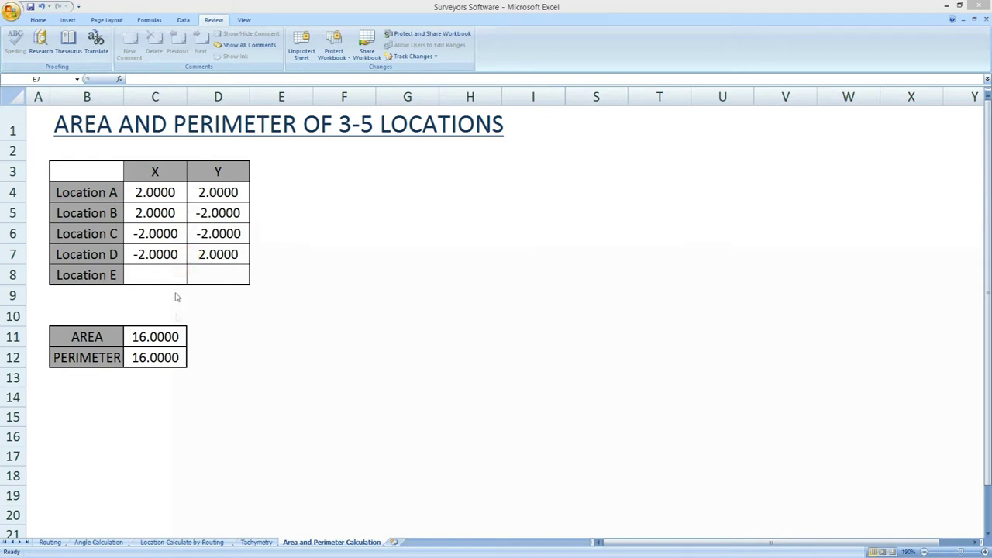
{"action": "left_click", "coordinate": [152, 341]}
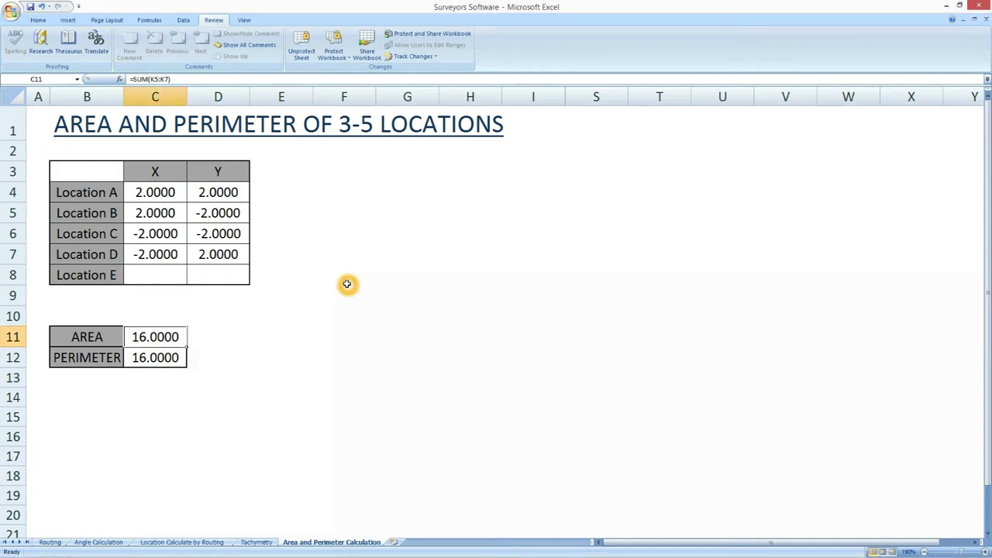